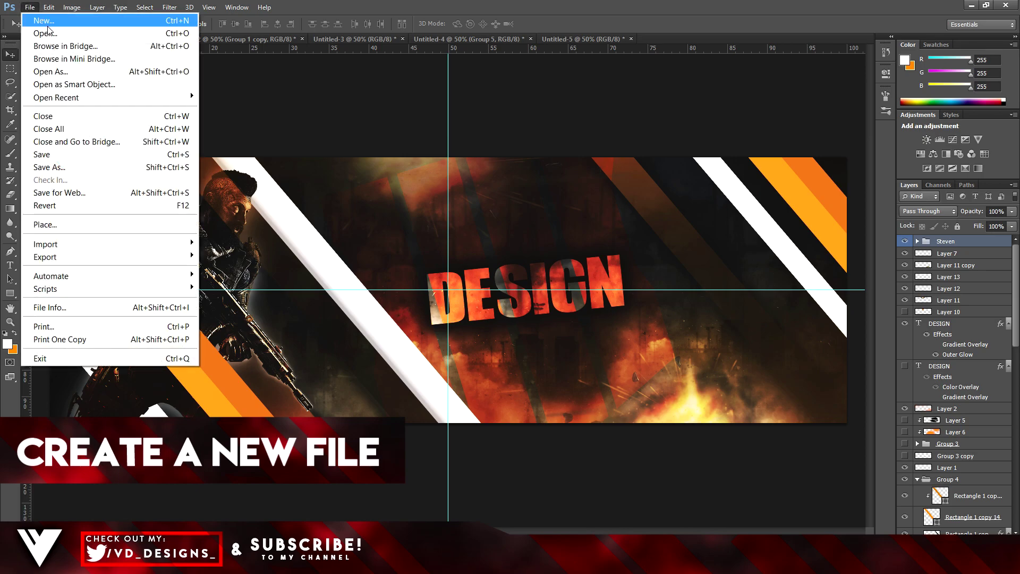
- Create a new document with a custom width and height and a transparent background
double_click(481, 194)
double_click(477, 226)
click(596, 150)
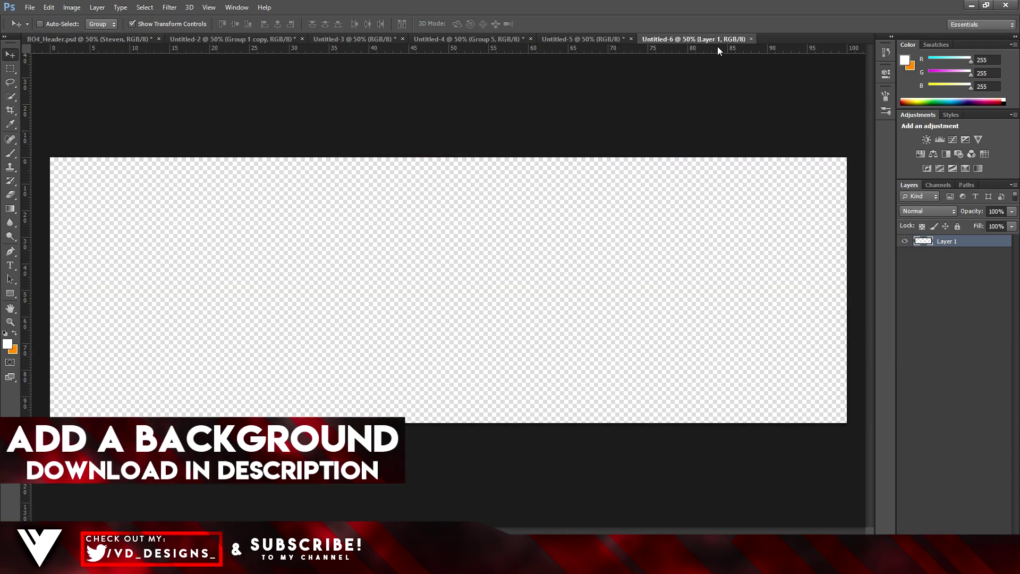
- Duplicate the Group 1 copy background layer from Untitled-2 into Untitled-6 and switch to Untitled-6
click(197, 37)
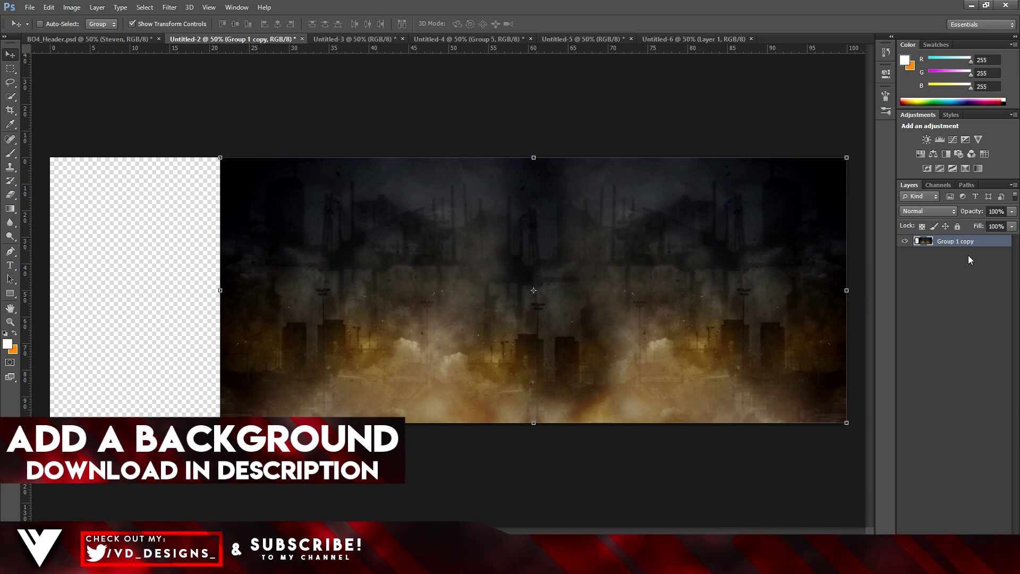
right_click(967, 243)
click(845, 149)
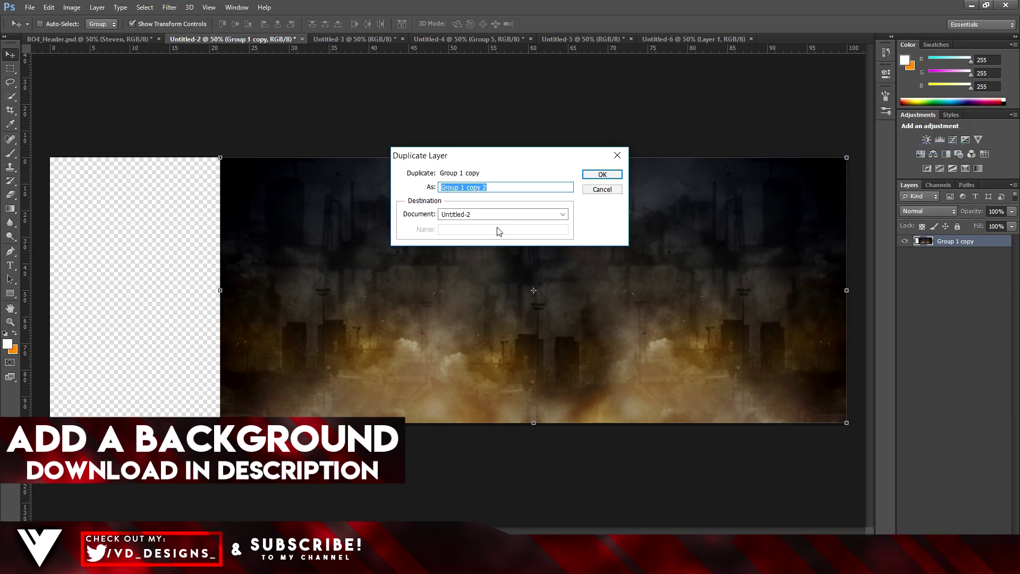
click(485, 215)
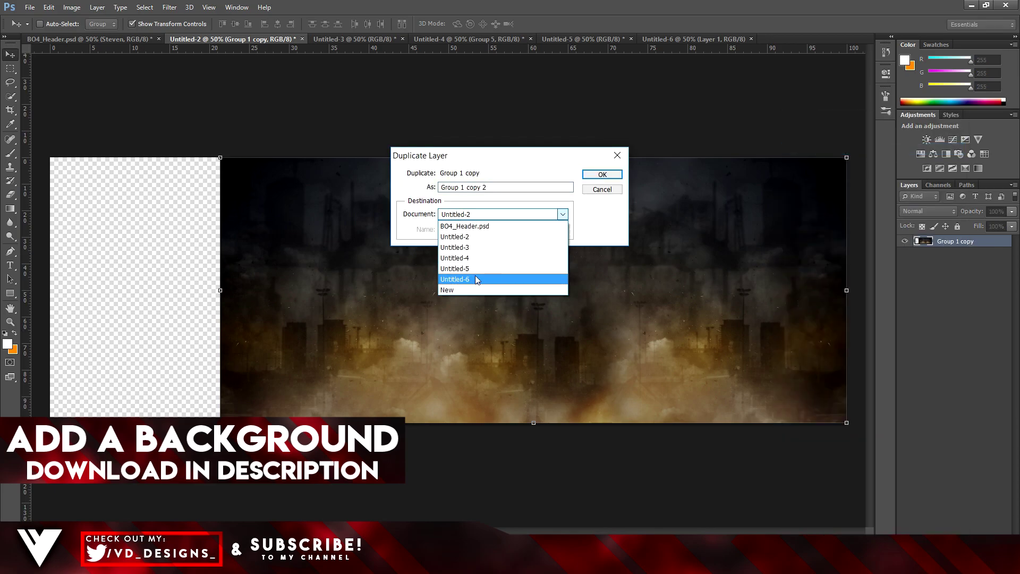
click(477, 279)
click(602, 175)
click(668, 38)
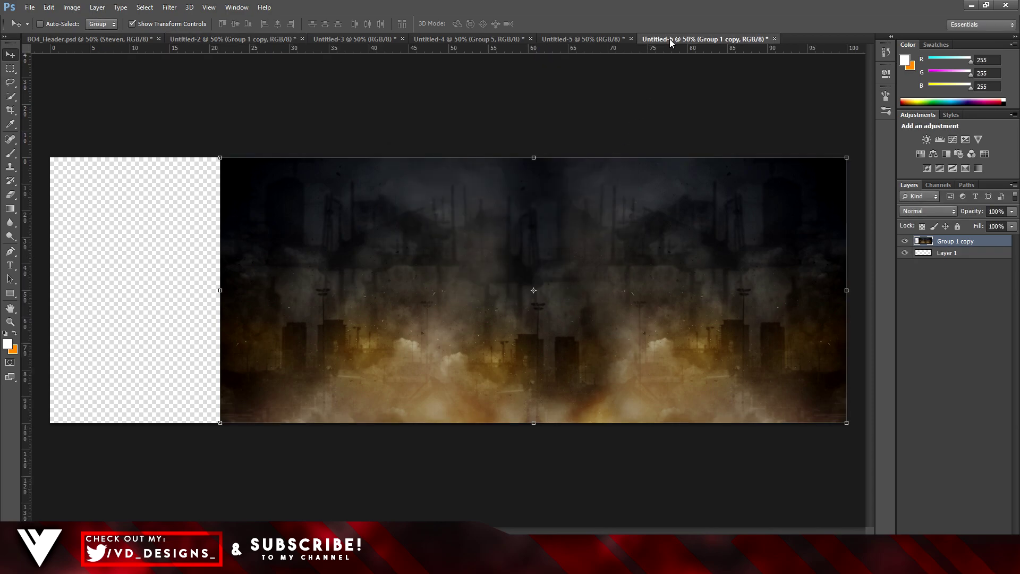
- Draw a black (000000) rectangle, about 1808 by 2296 px, beneath the background layer to fill the banner's empty left part
click(949, 253)
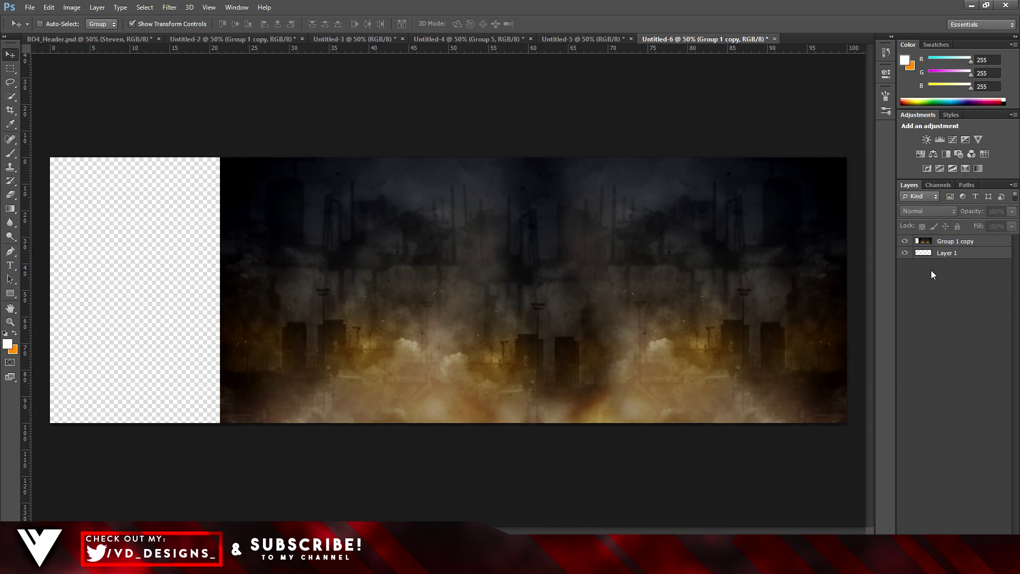
click(5, 347)
drag(506, 212, 369, 299)
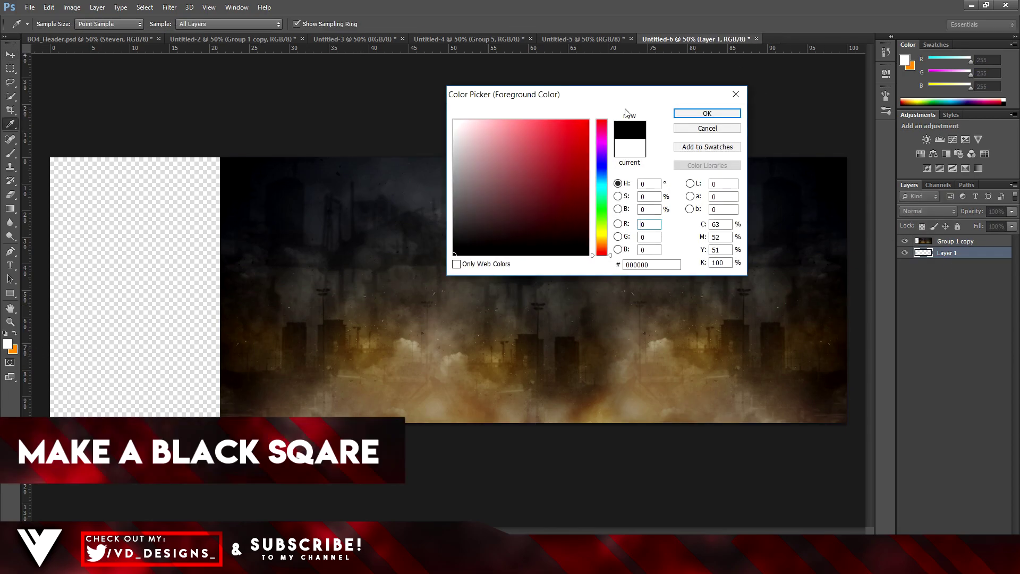
click(707, 113)
key(v)
click(10, 294)
drag(31, 53, 283, 448)
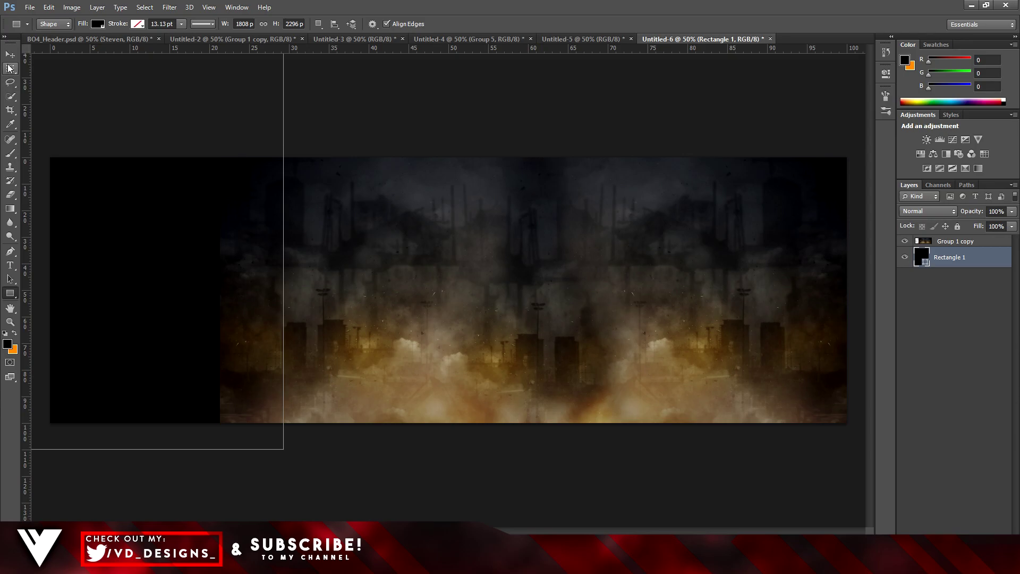
key(v)
click(987, 357)
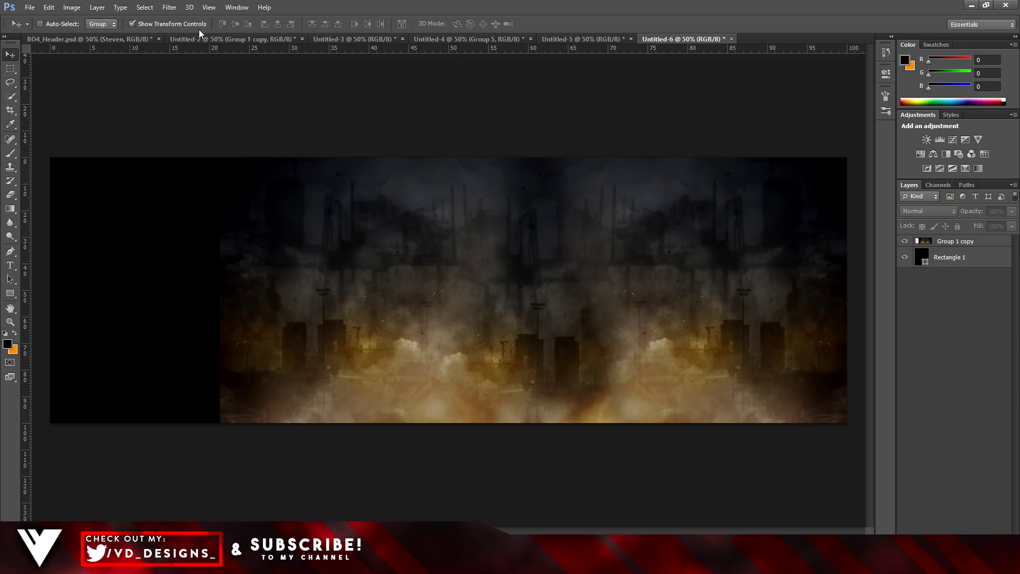
- Duplicate the soldier layers Background copy 4, Background and Layer 9 from Untitled-3 into Untitled-6 and return to Untitled-6
click(351, 39)
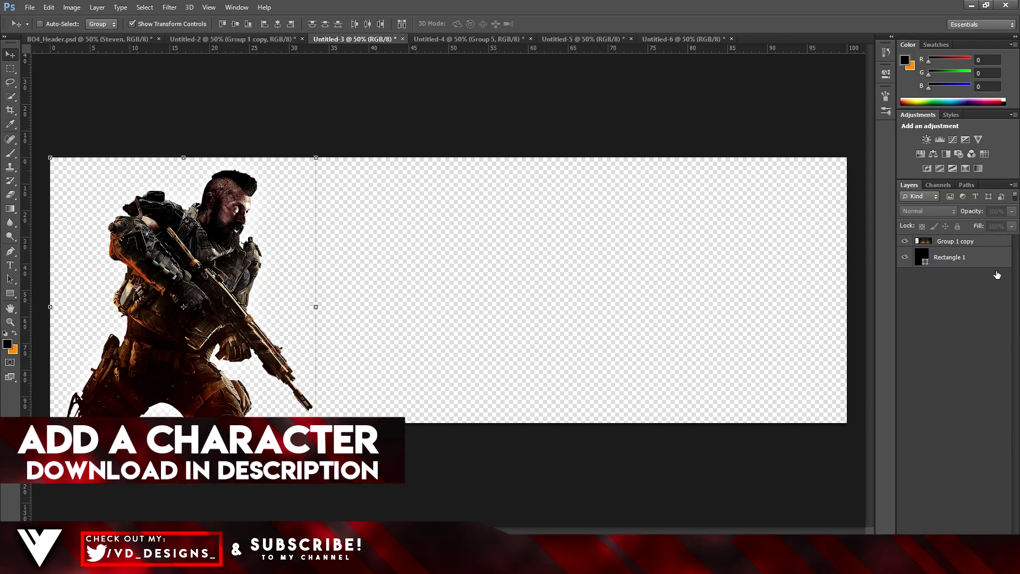
right_click(960, 242)
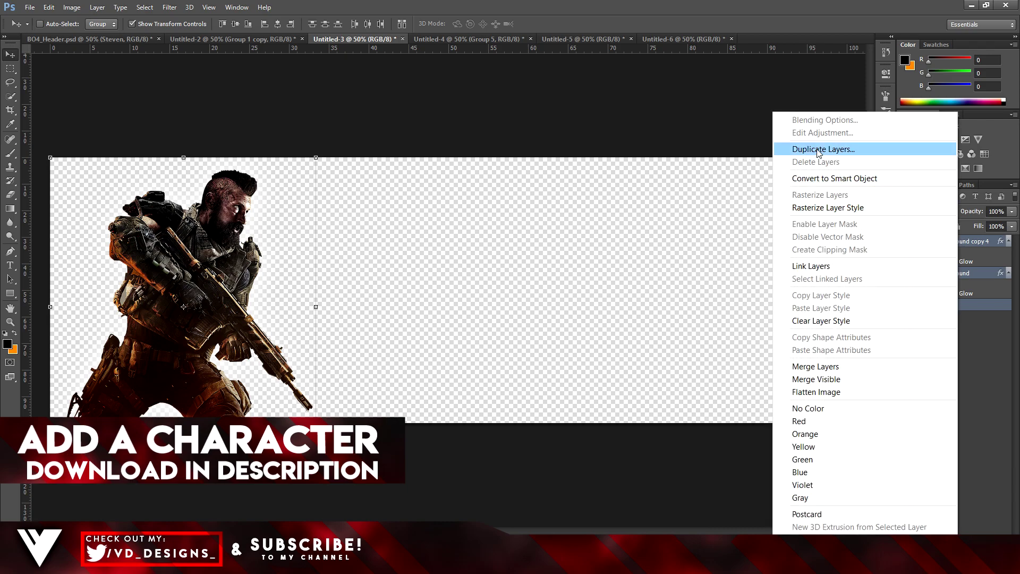
click(857, 149)
click(465, 223)
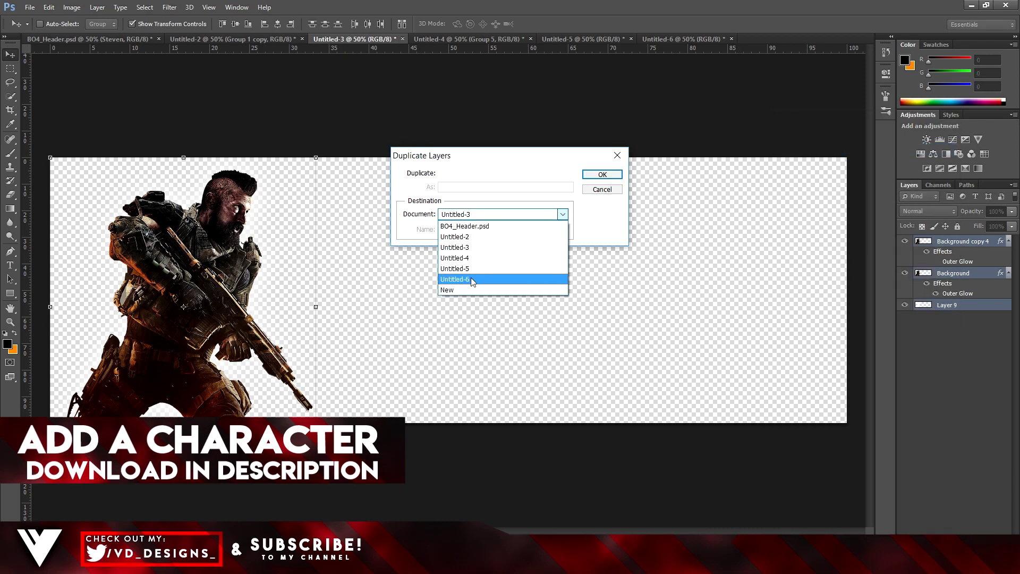
click(474, 280)
click(601, 176)
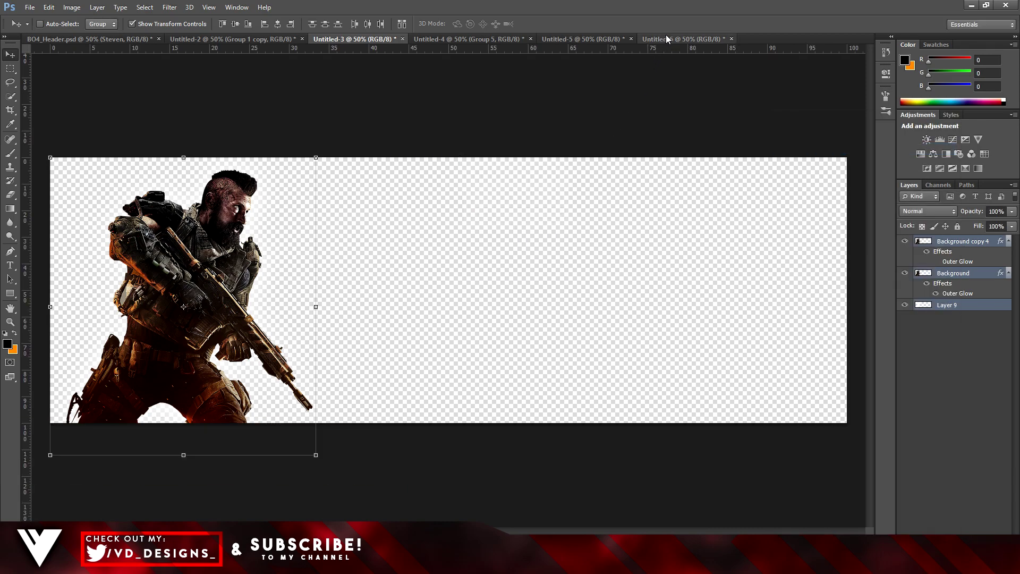
click(668, 39)
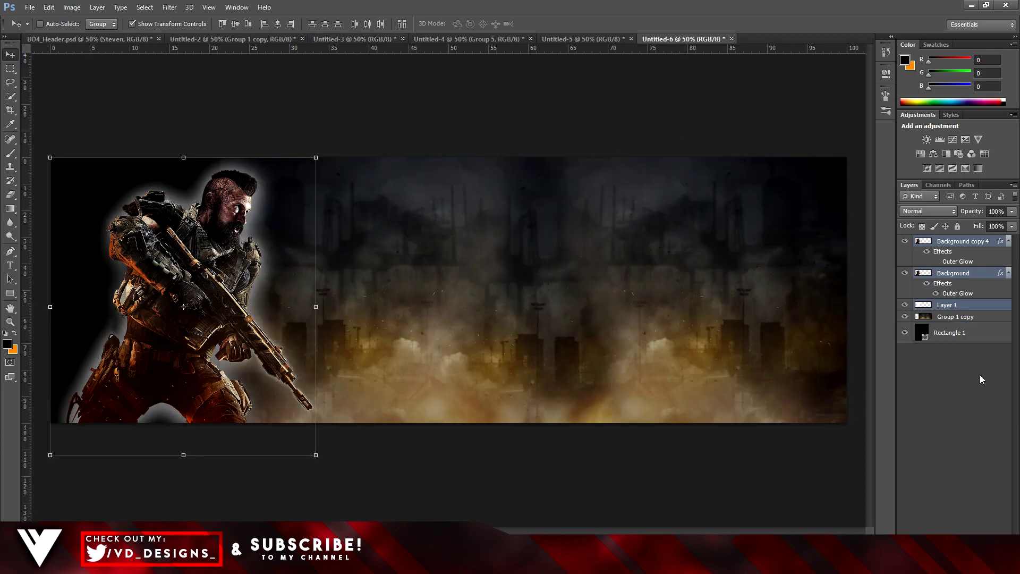
drag(222, 333, 292, 336)
key(ctrl+z)
click(965, 438)
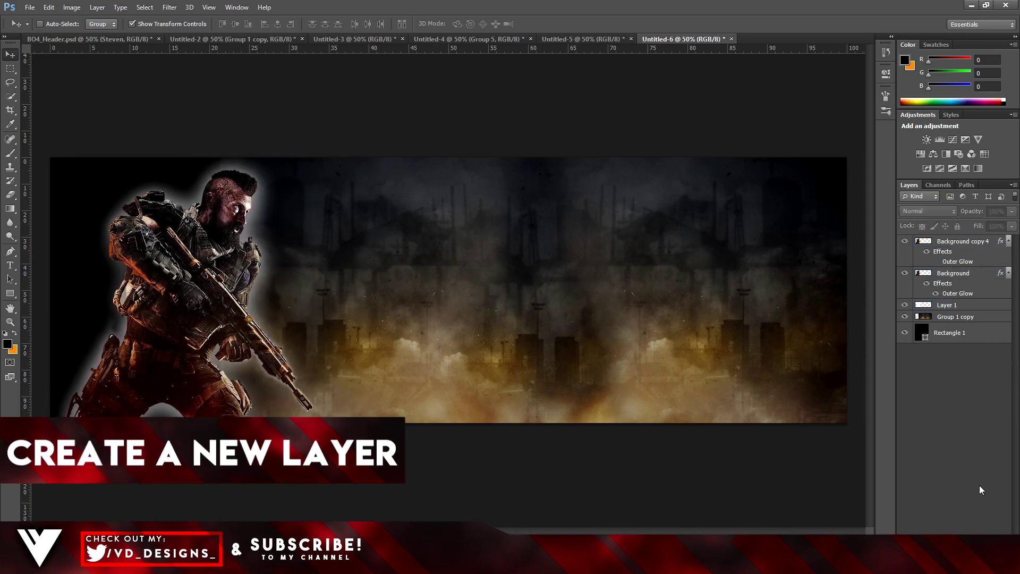
- Add a new layer and draw a tall, narrow orange (255, 138, 0) rectangle vertically across the soldier
click(985, 547)
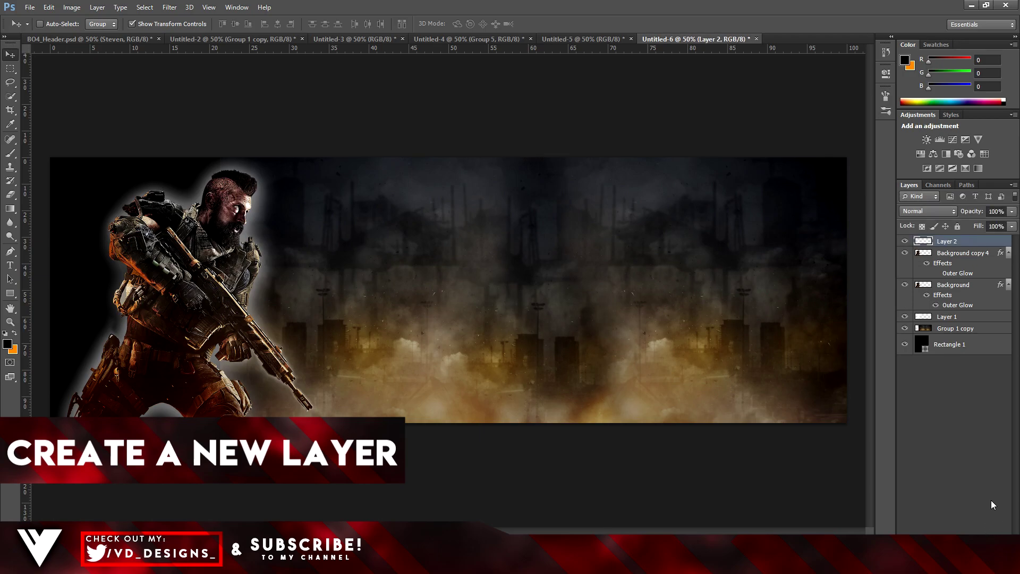
key(u)
key(x)
drag(149, 71, 180, 515)
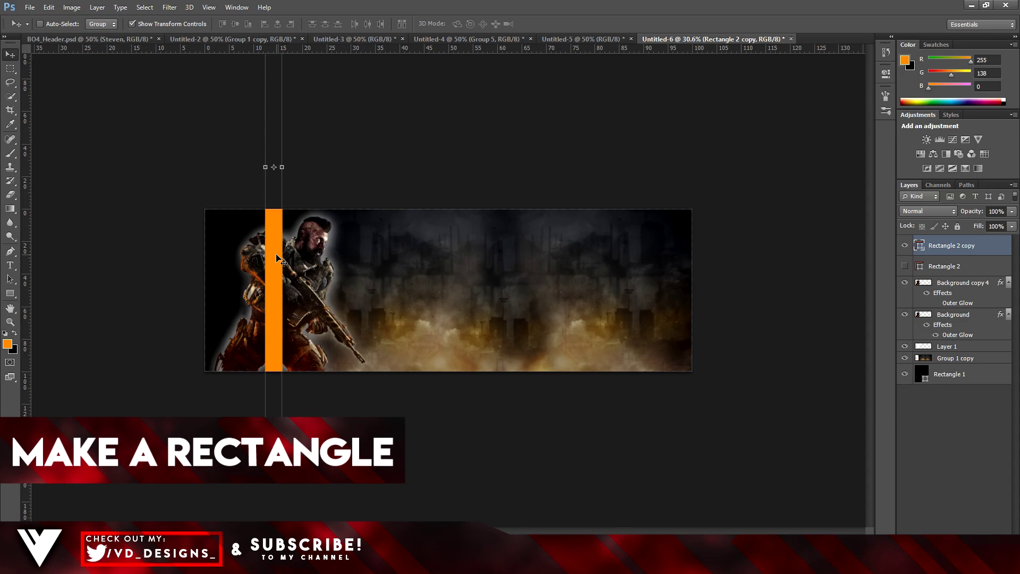
- Shorten the orange rectangle from its upper end to about 58.49% of its height
scroll(296, 191, down, 3)
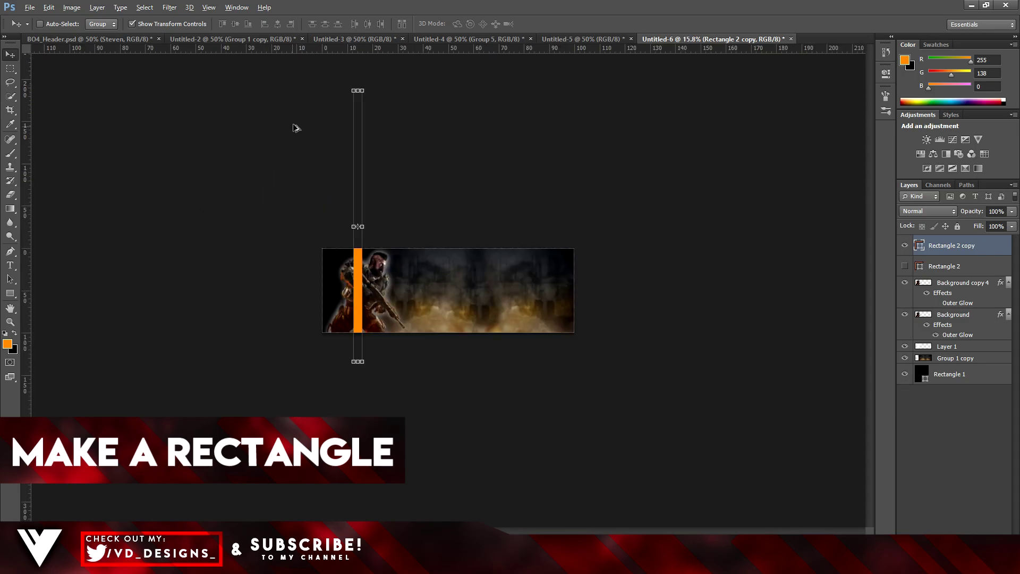
drag(359, 88, 360, 203)
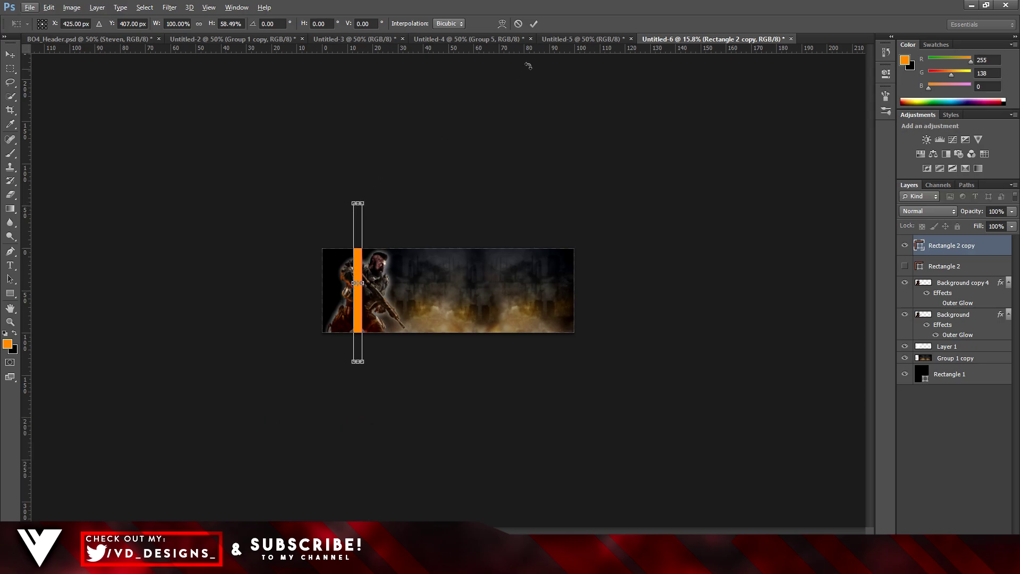
click(534, 24)
scroll(349, 289, up, 4)
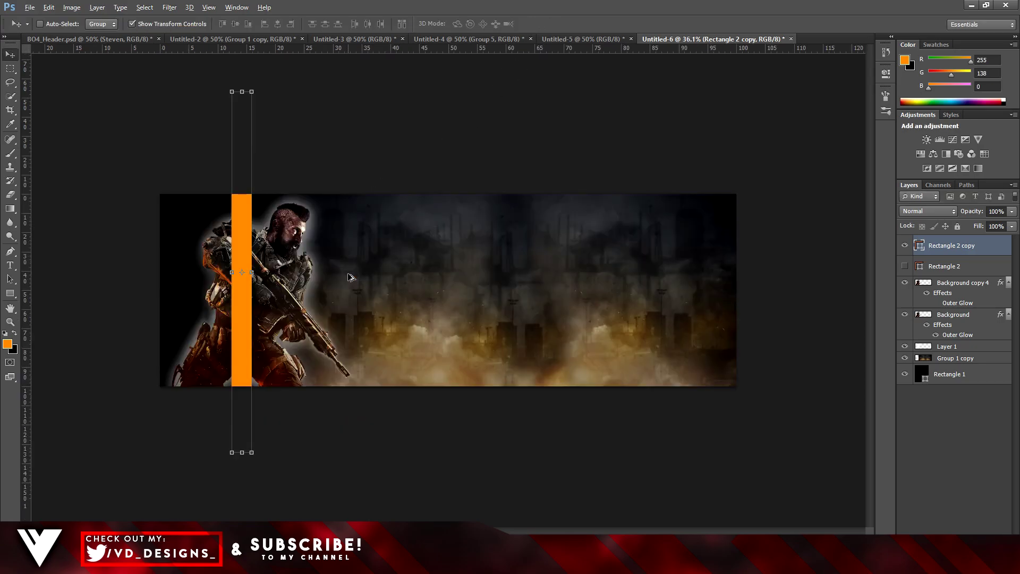
- Rotate the orange rectangle by -45° and move it so it runs diagonally across the banner's lower-left corner
drag(238, 63, 57, 83)
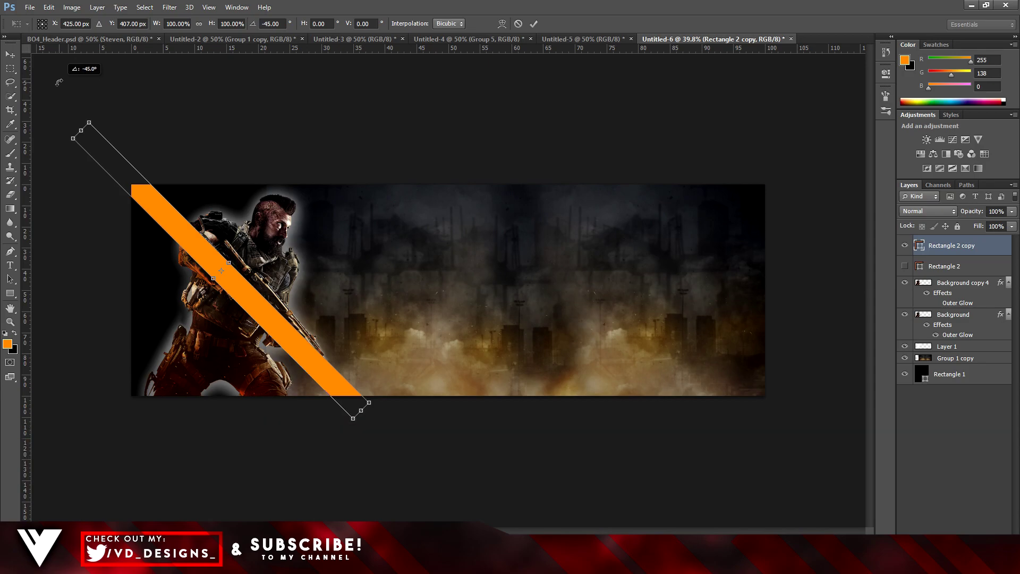
drag(58, 83, 82, 100)
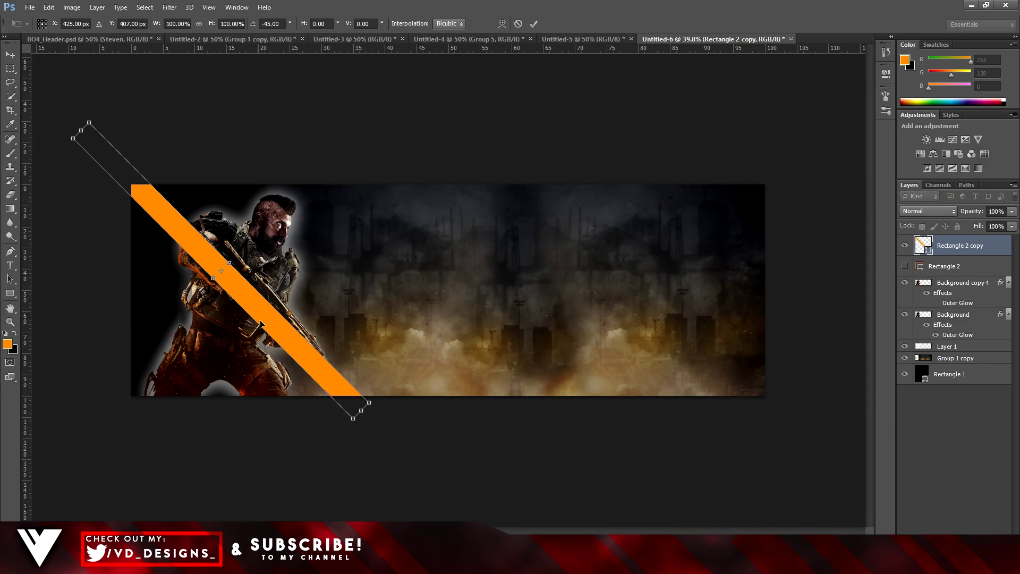
drag(260, 310, 237, 350)
click(534, 23)
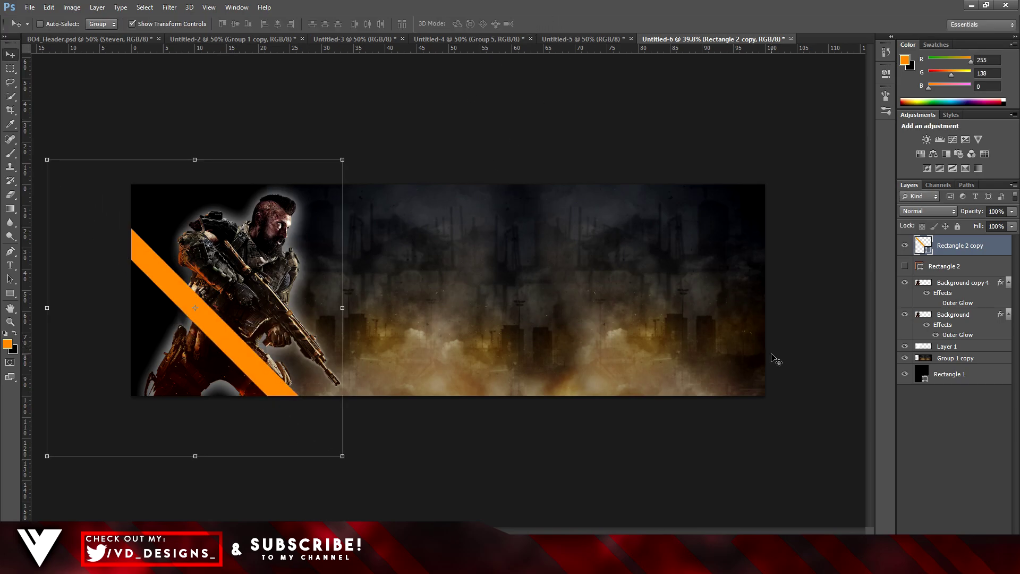
- Duplicate the orange stripe's layer, Rectangle 2 copy, within the same document and rasterize the duplicate
right_click(965, 245)
click(845, 149)
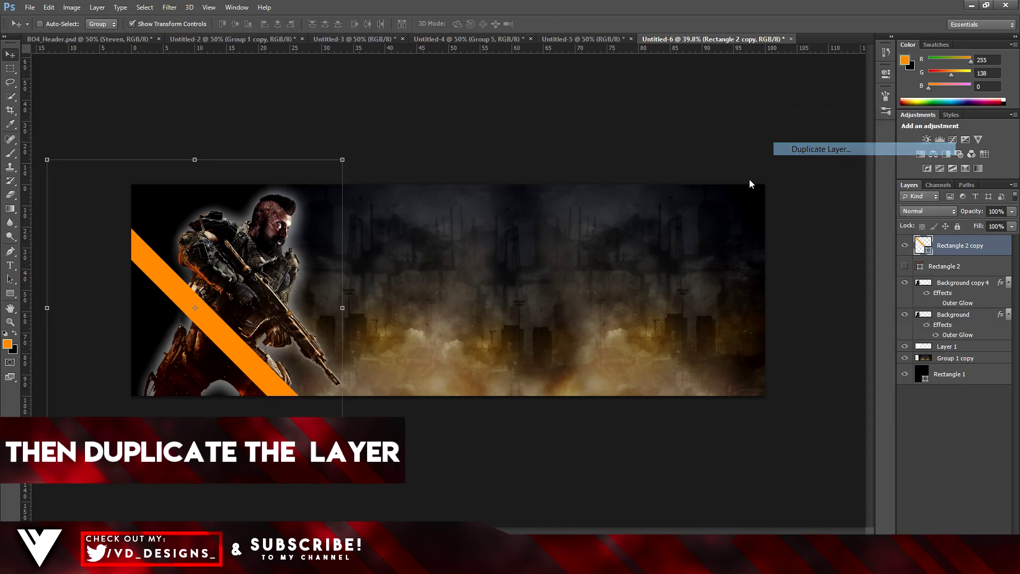
click(600, 175)
right_click(968, 245)
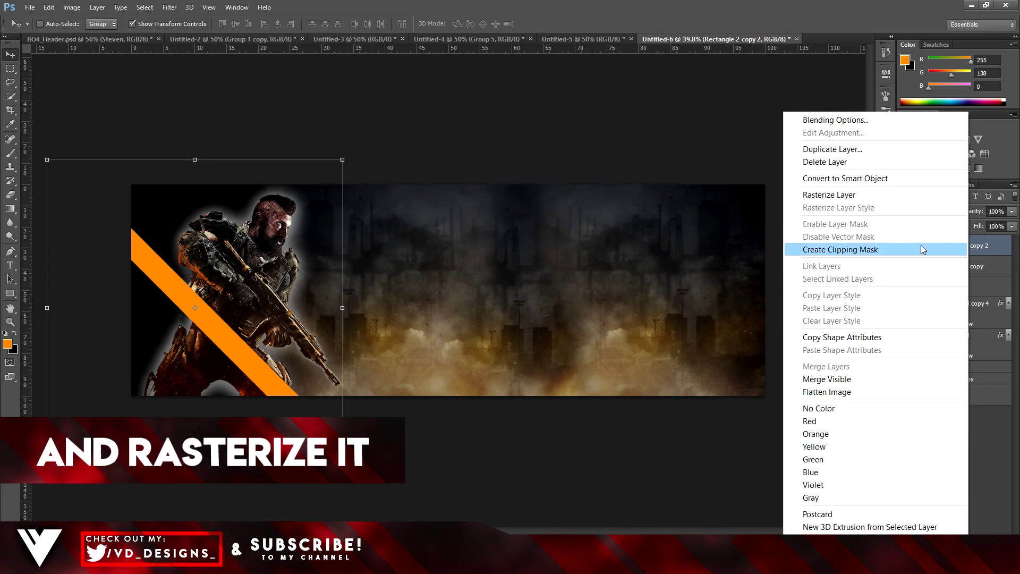
click(856, 200)
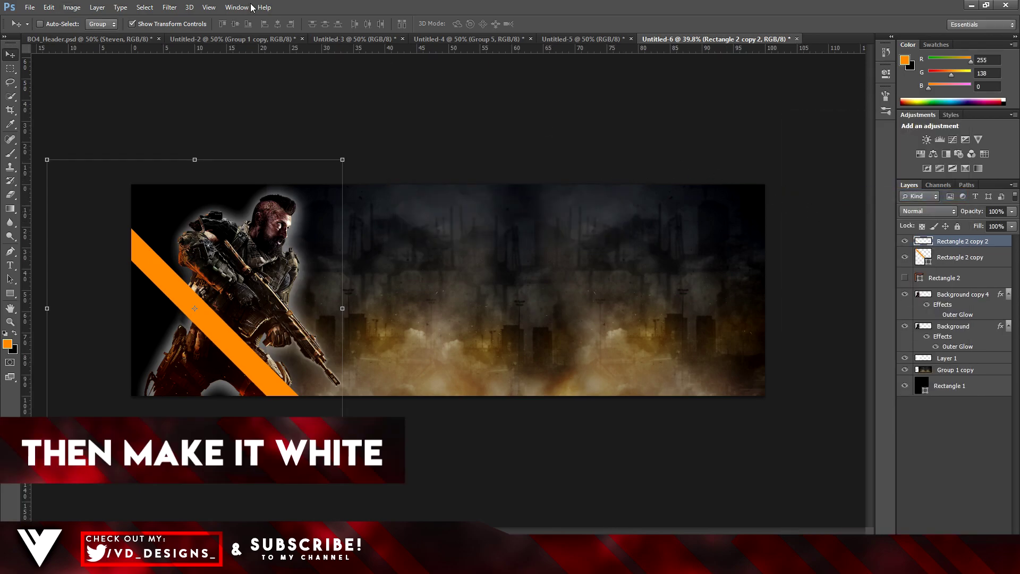
- Turn the rasterized stripe white with a Hue/Saturation adjustment, setting Lightness to +100
click(73, 7)
mouse_move(186, 40)
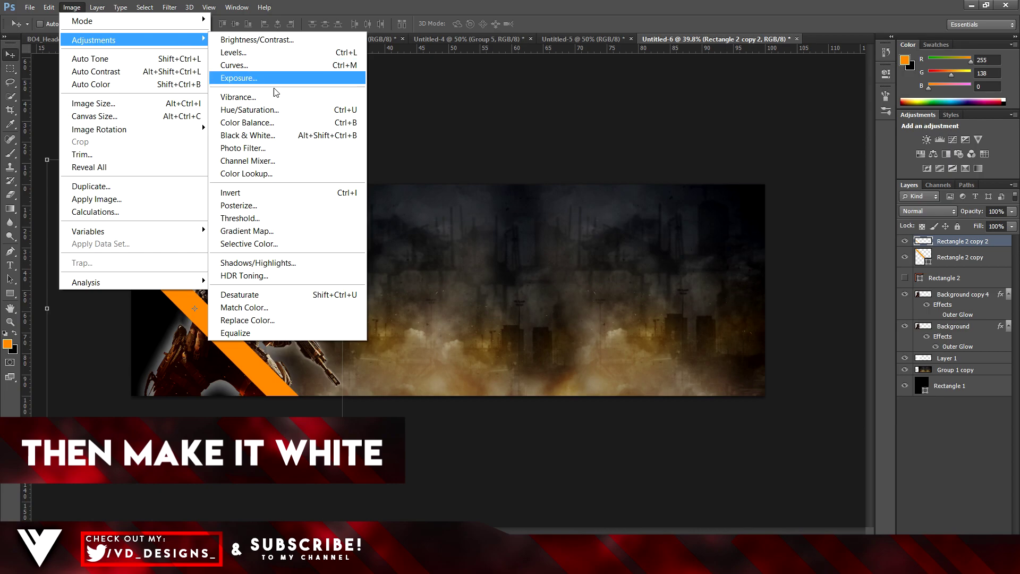
click(284, 109)
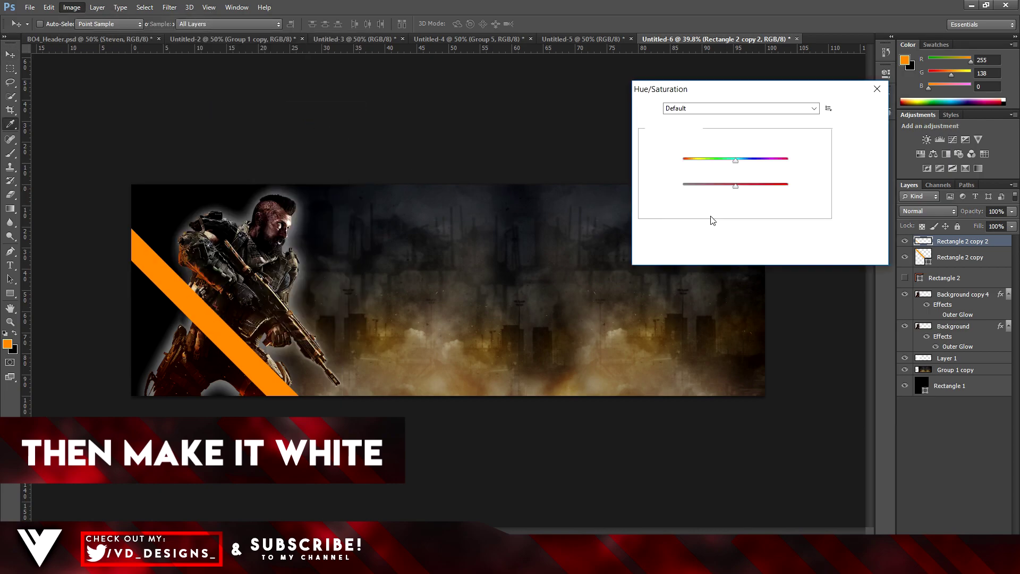
drag(736, 212, 851, 215)
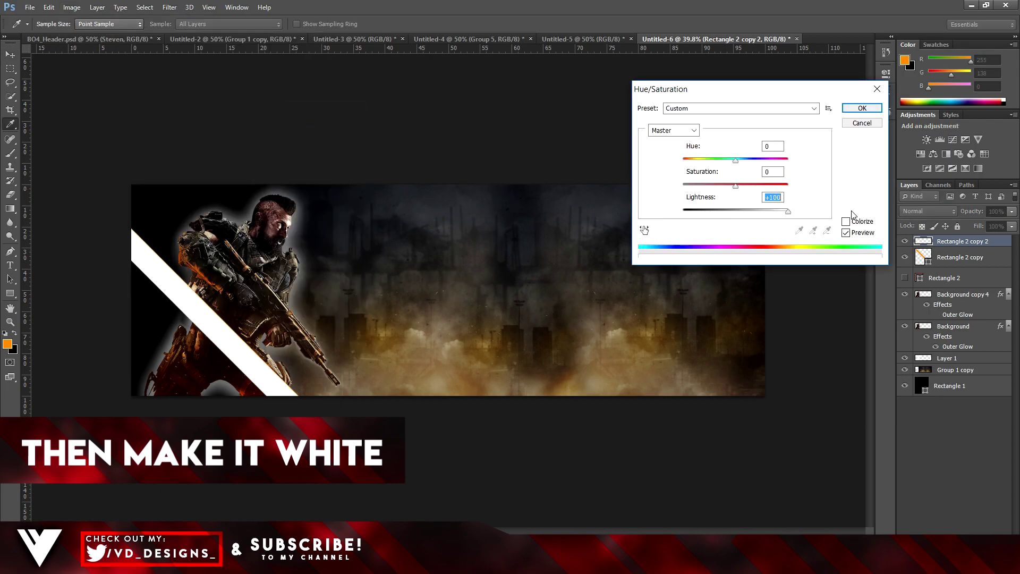
click(861, 109)
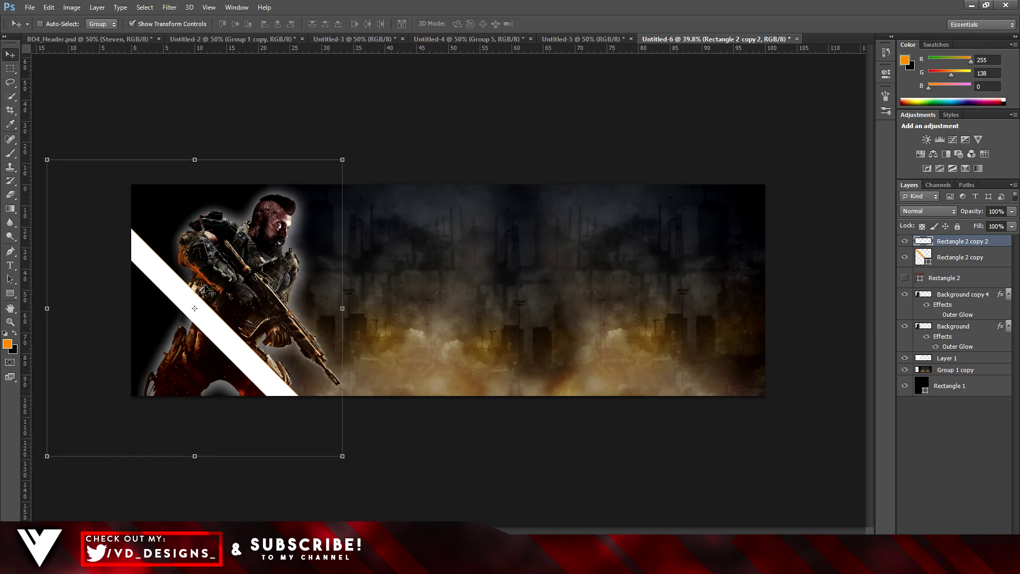
- Move the white stripe parallel below the orange one, scale it to about 81.04%, and fine-tune its position
drag(261, 361, 244, 394)
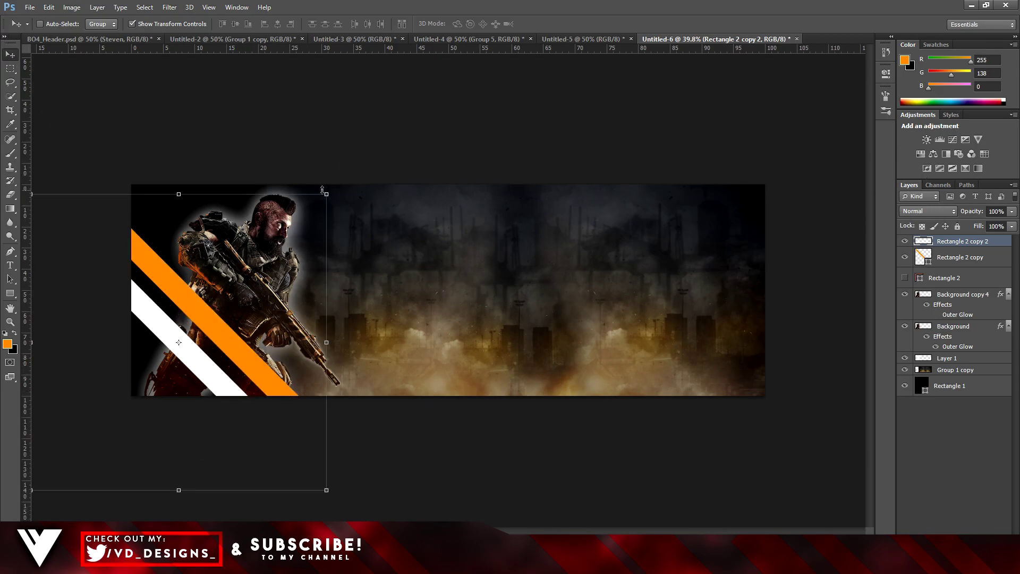
drag(327, 194, 270, 250)
drag(180, 406, 217, 379)
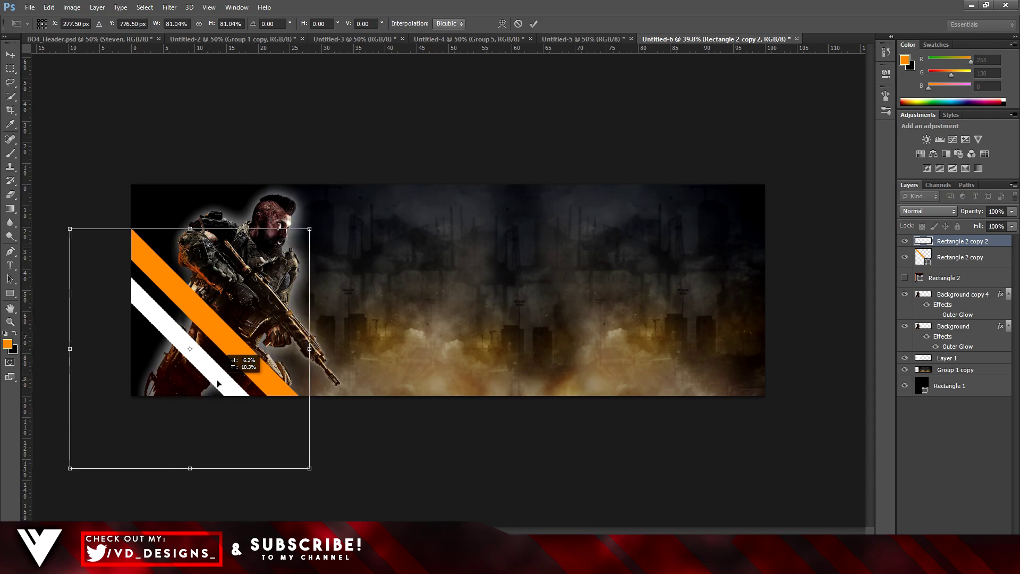
click(535, 23)
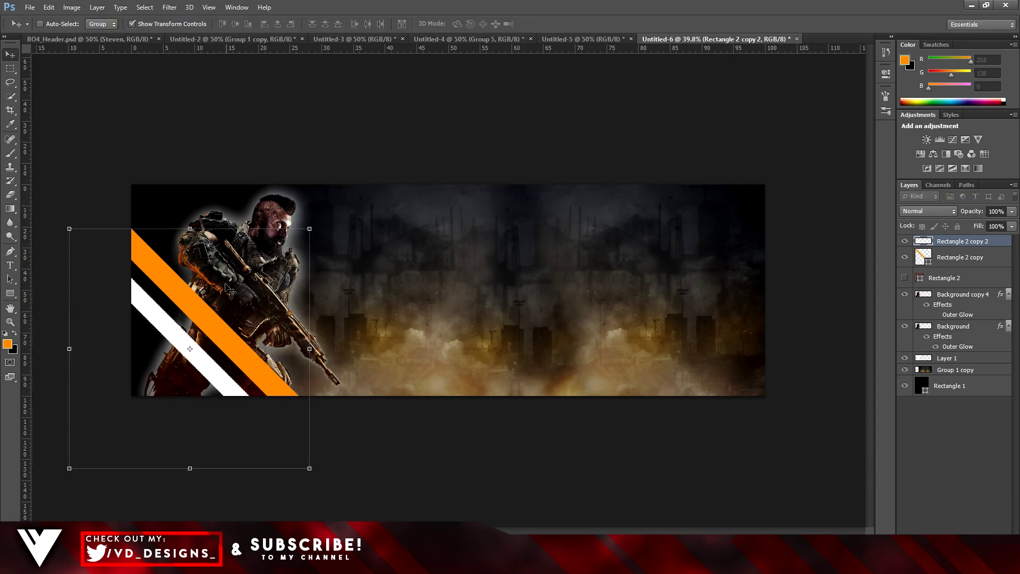
drag(216, 376, 212, 369)
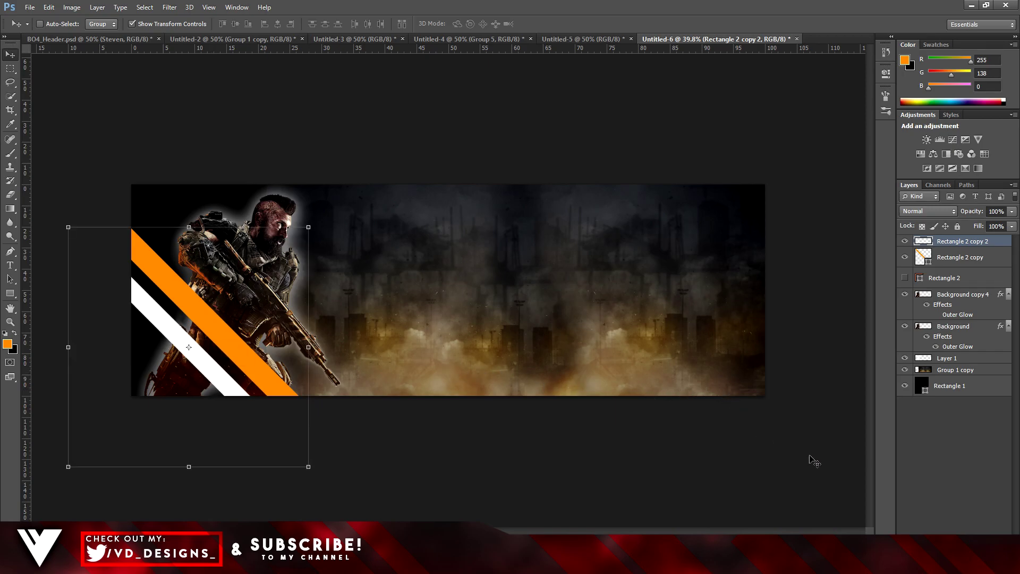
click(948, 456)
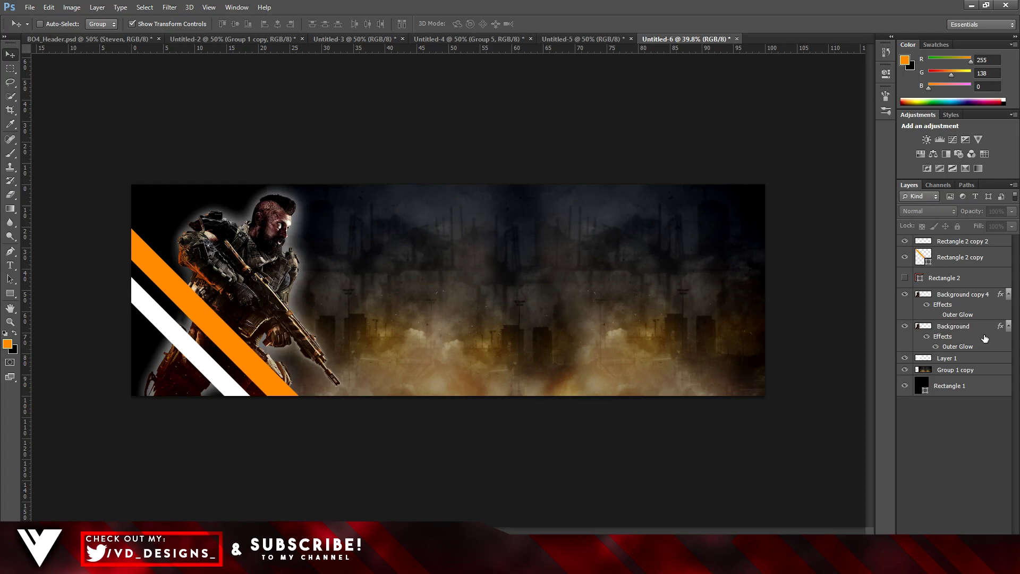
- Make another duplicate of the orange stripe layer Rectangle 2 copy and rasterize this new copy
click(960, 258)
right_click(962, 257)
click(829, 149)
click(599, 171)
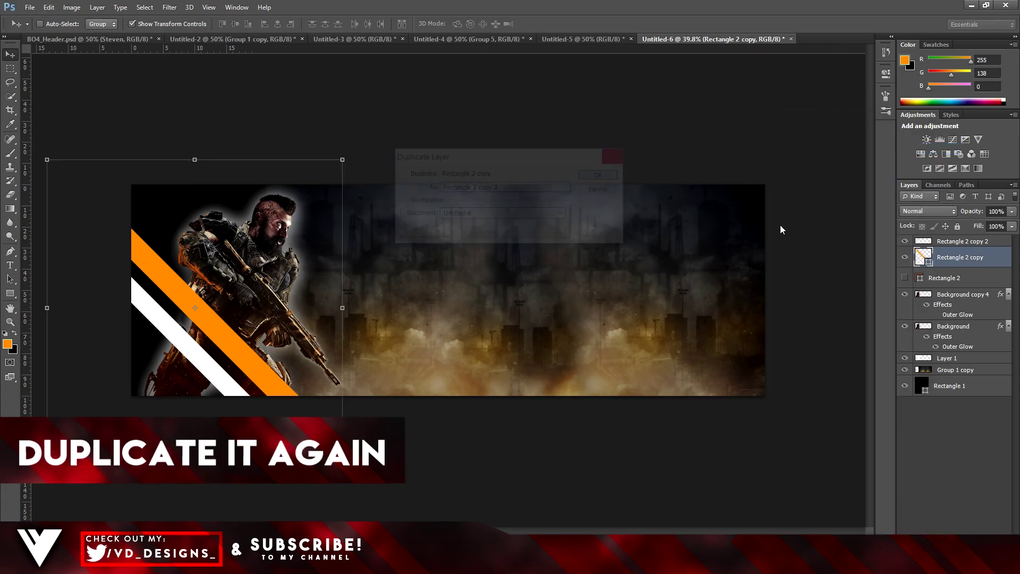
right_click(957, 257)
click(850, 195)
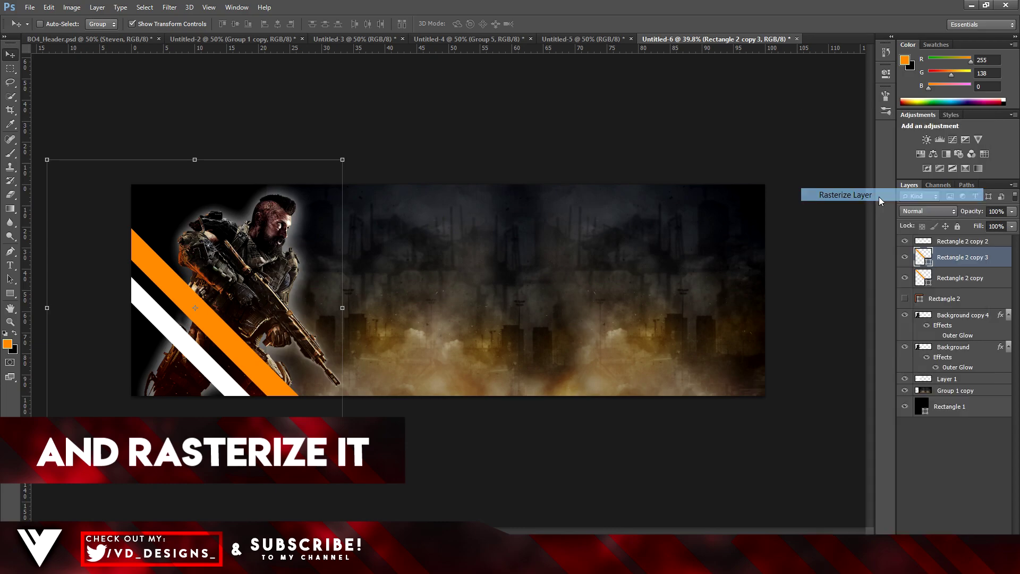
- Darken the rasterized copy with Hue/Saturation at Lightness -19 and move it against the orange stripe's upper edge
click(30, 7)
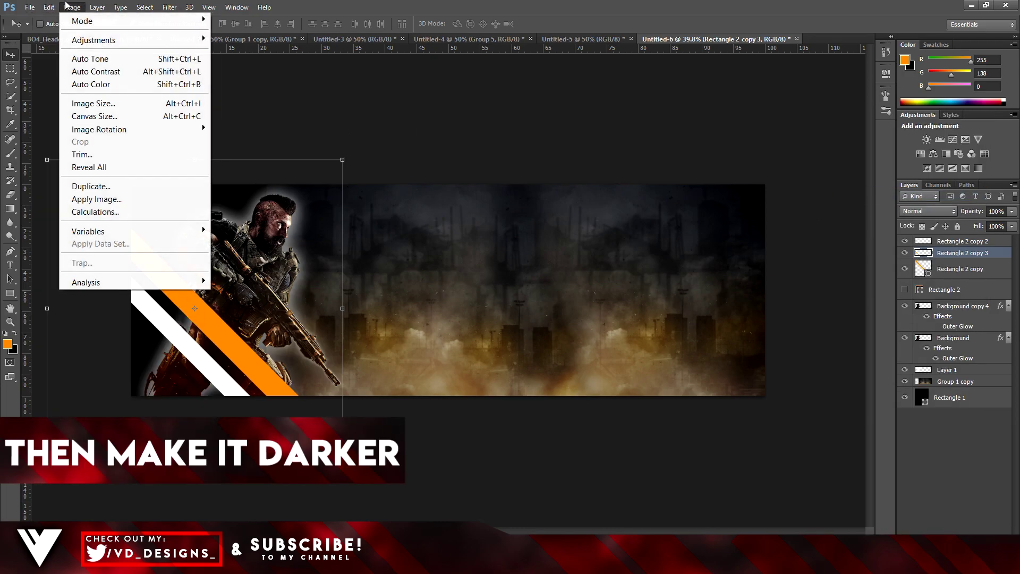
key(Escape)
click(81, 6)
mouse_move(142, 40)
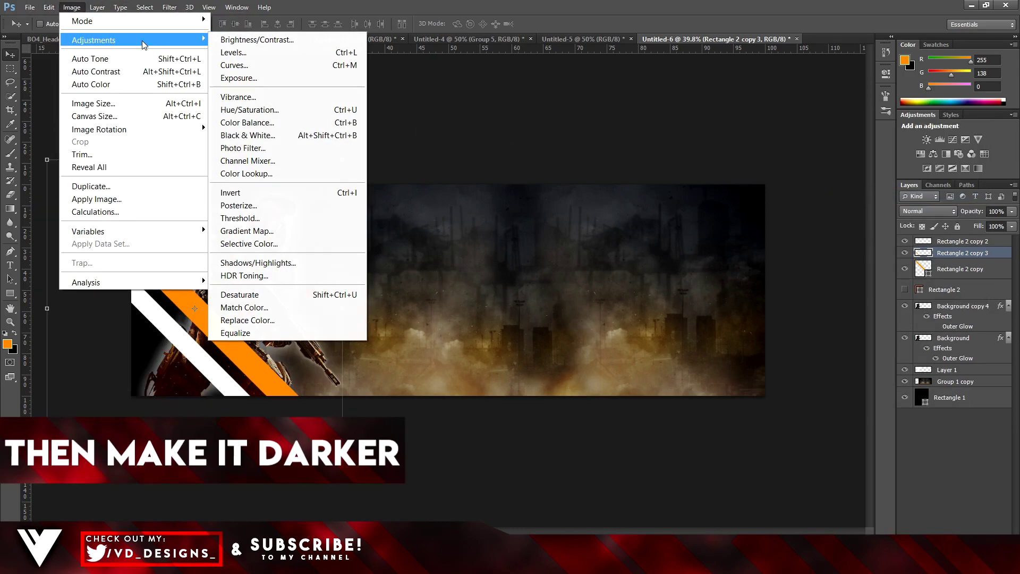
click(283, 110)
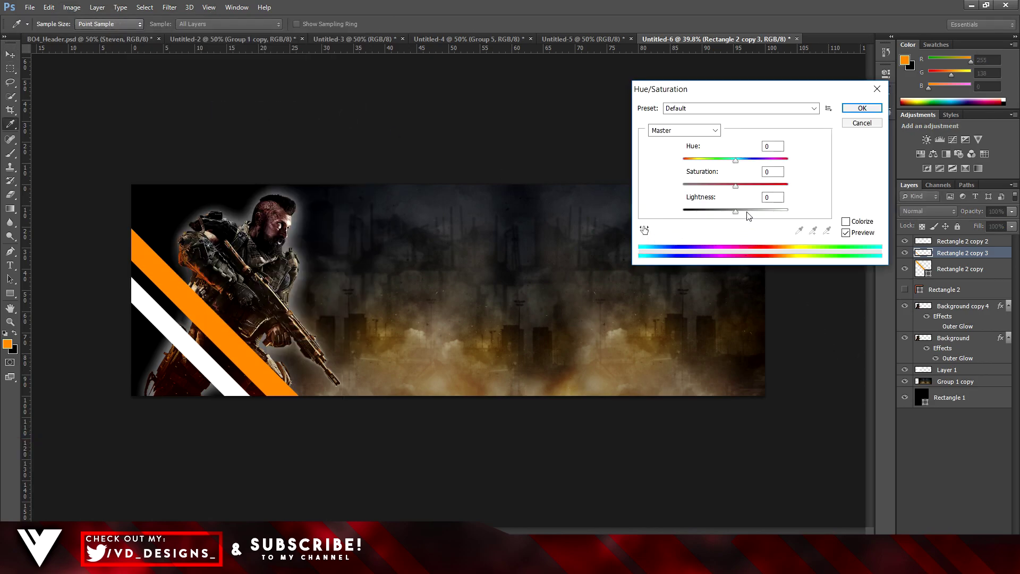
click(727, 211)
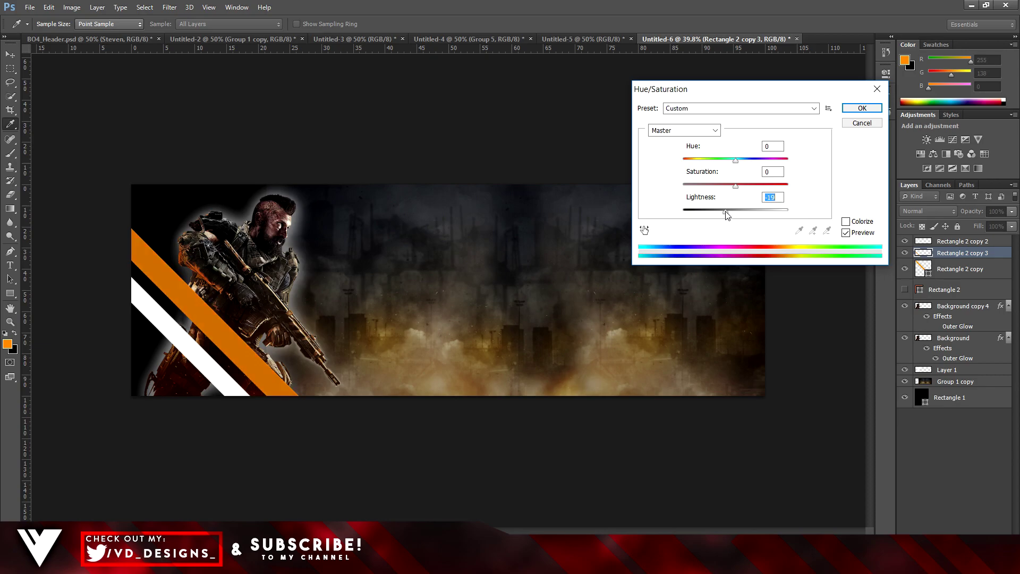
mouse_move(726, 211)
mouse_down()
mouse_move(718, 210)
mouse_move(729, 211)
mouse_up()
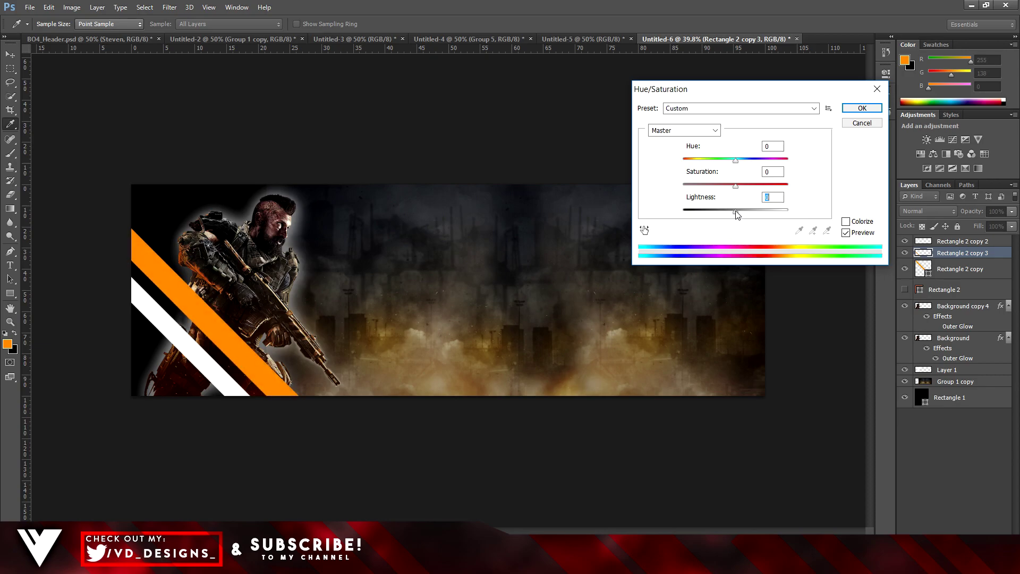
drag(736, 214, 731, 215)
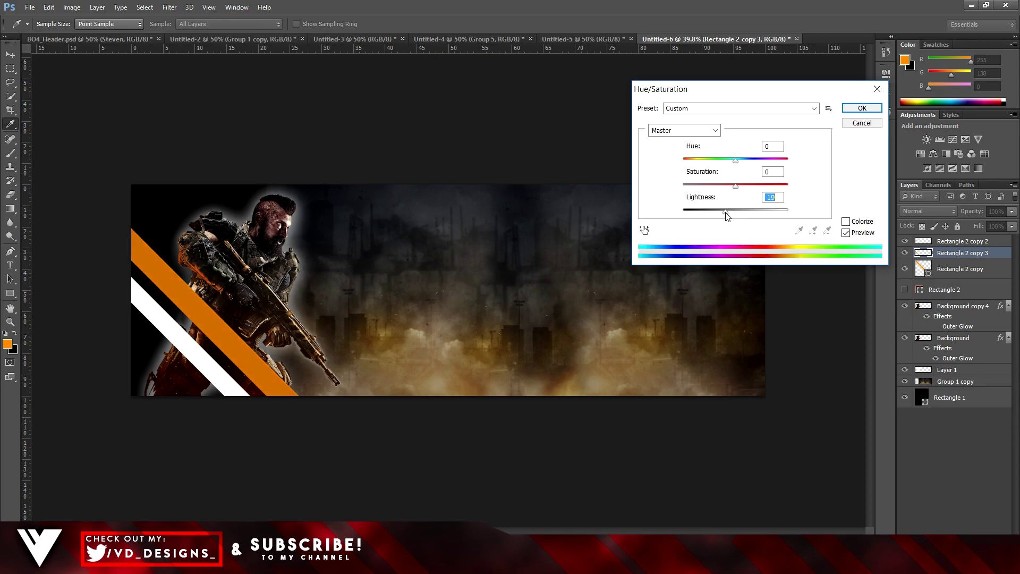
click(862, 109)
key(v)
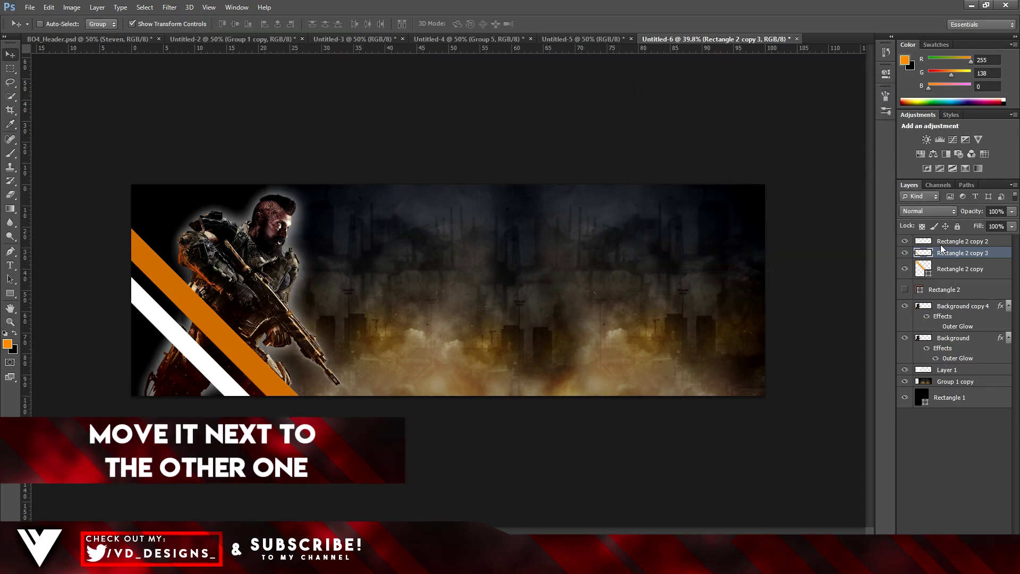
drag(231, 332, 244, 323)
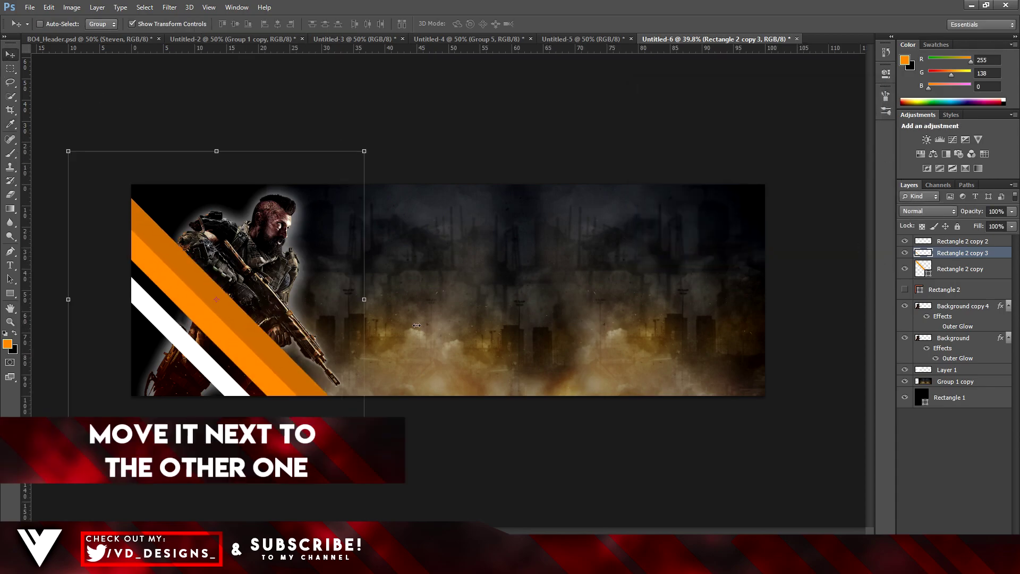
- Scale the two orange stripes together to about 92.1% and reposition the stripes, leaving a gap above the white one
shift+click(951, 269)
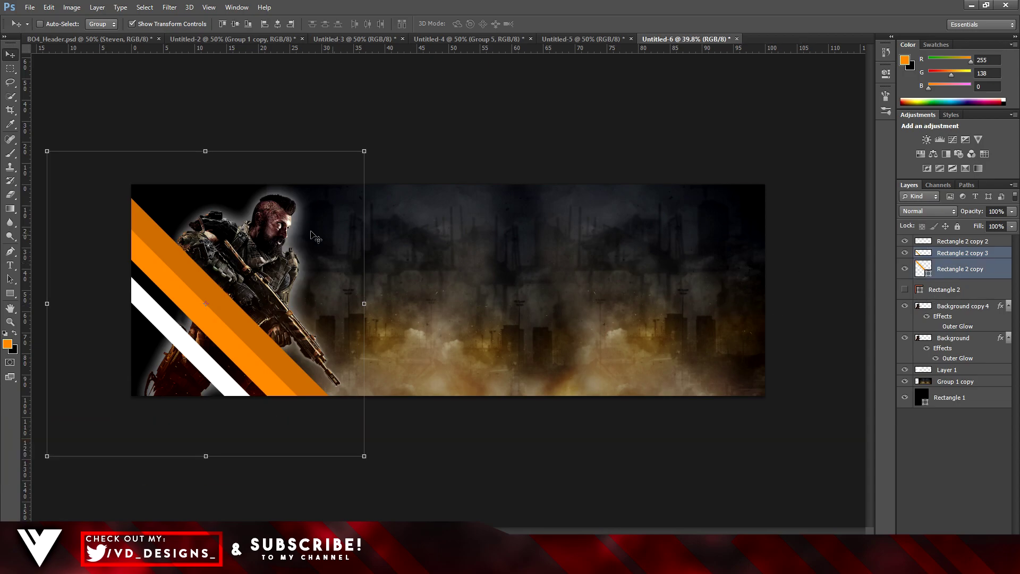
drag(363, 149, 327, 161)
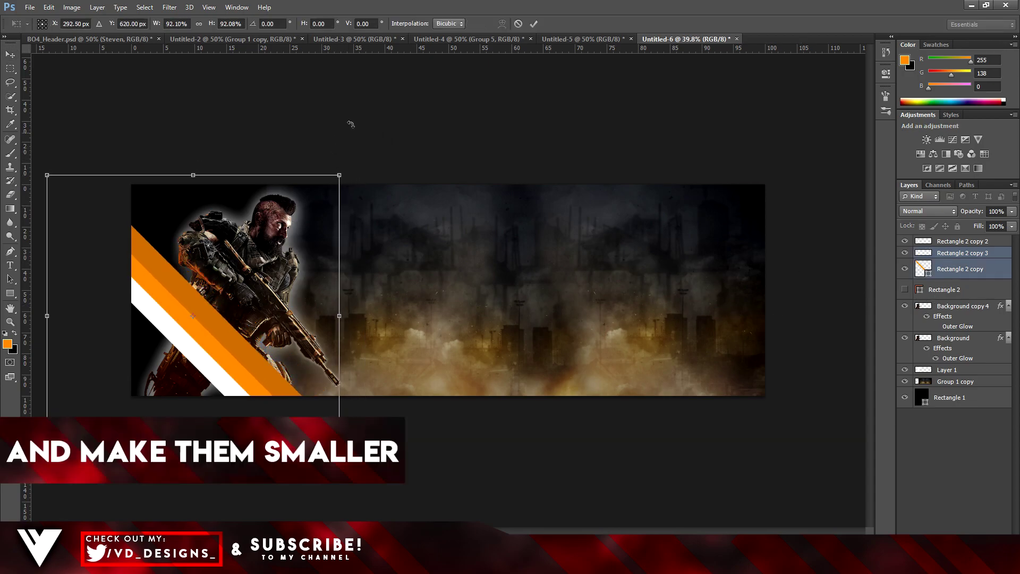
click(533, 25)
drag(230, 357, 244, 344)
key(ctrl+z)
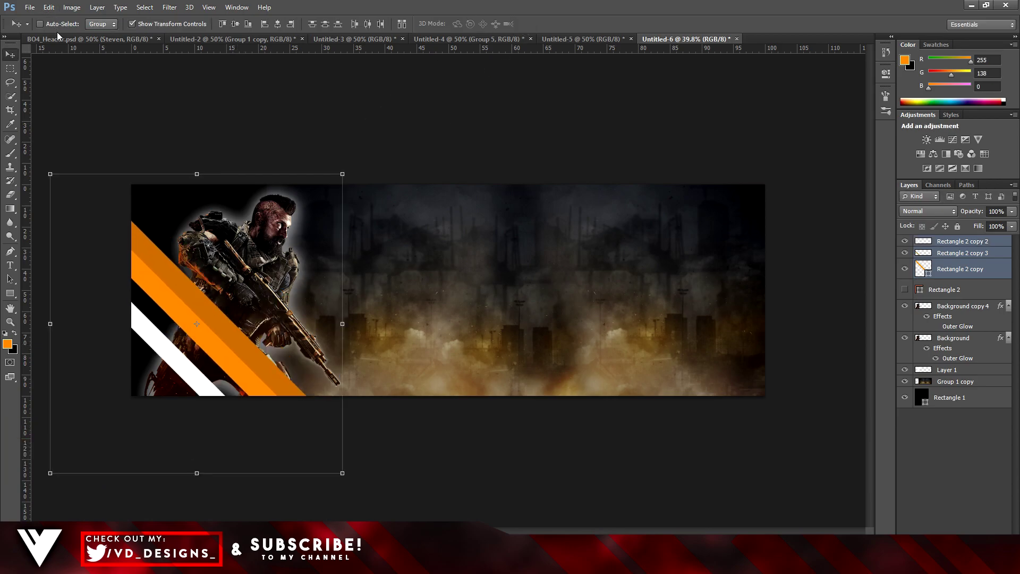
- Move the white stripe's layer beneath the character layers, directly above Group 1 copy
click(957, 242)
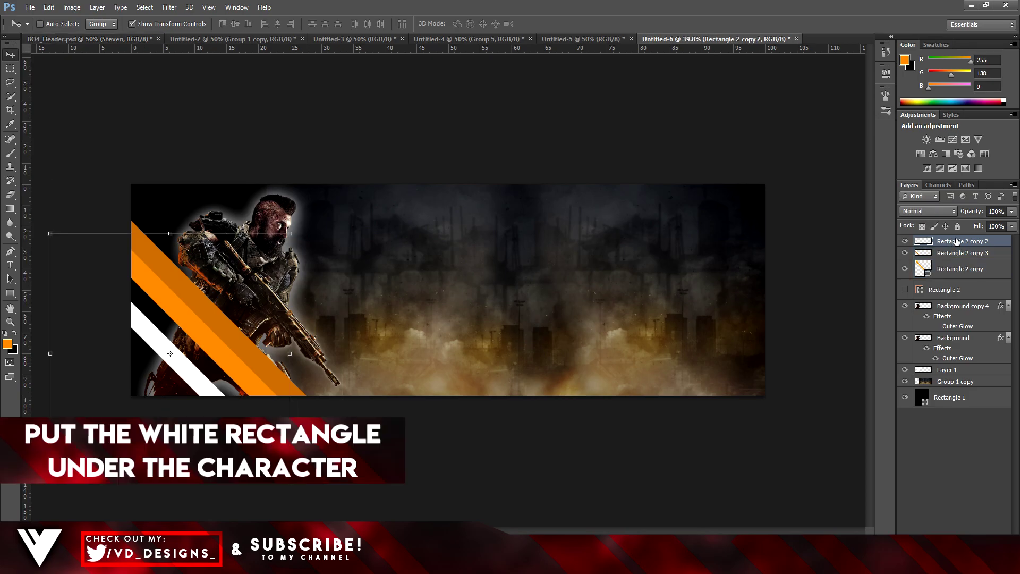
drag(962, 241, 971, 378)
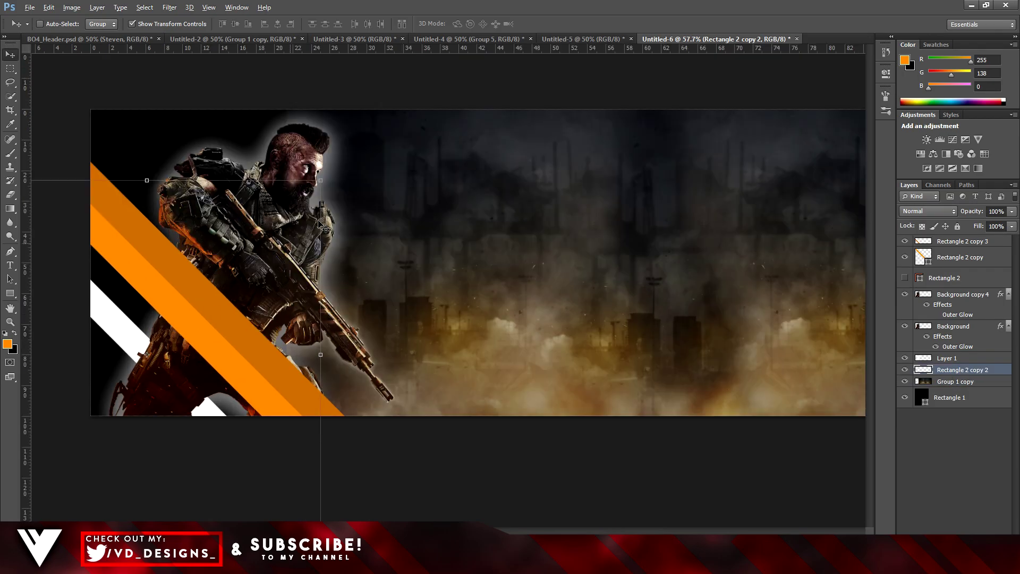
- Duplicate the white stripe and place the copy behind the soldier, running diagonally from his head to the banner's lower edge
click(959, 369)
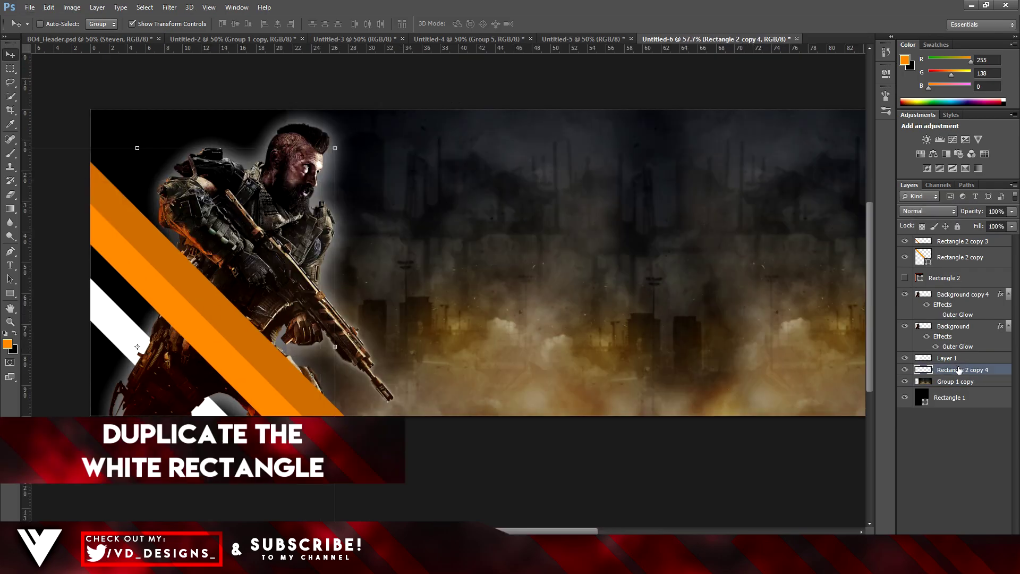
right_click(953, 370)
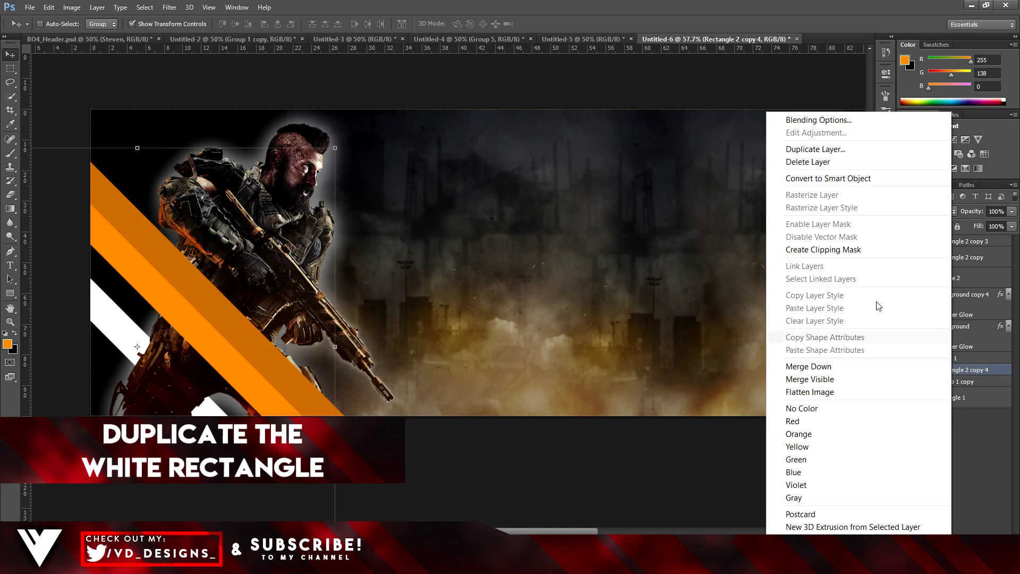
click(821, 149)
key(Return)
drag(957, 371, 940, 301)
drag(222, 333, 447, 246)
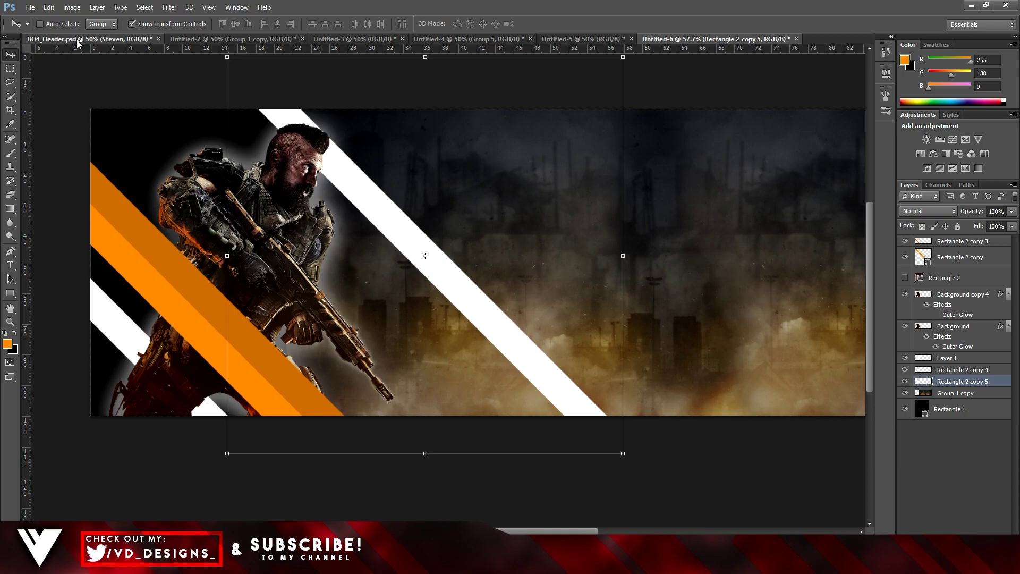
- Add a new layer above the darker orange stripe's layer, Rectangle 2 copy 3
scroll(703, 284, down, 2)
key(alt)
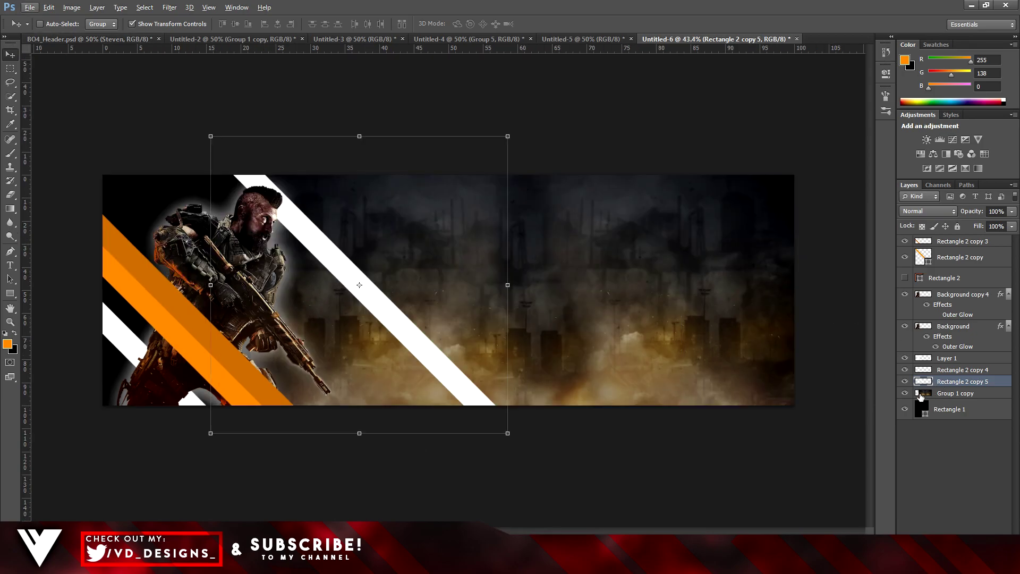
click(966, 242)
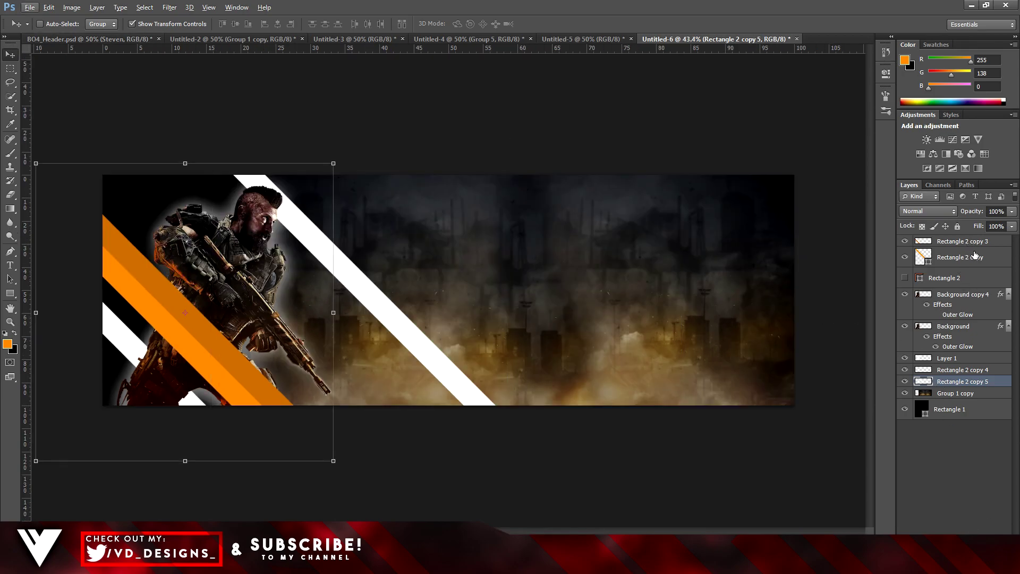
key(ctrl+shift+alt+n)
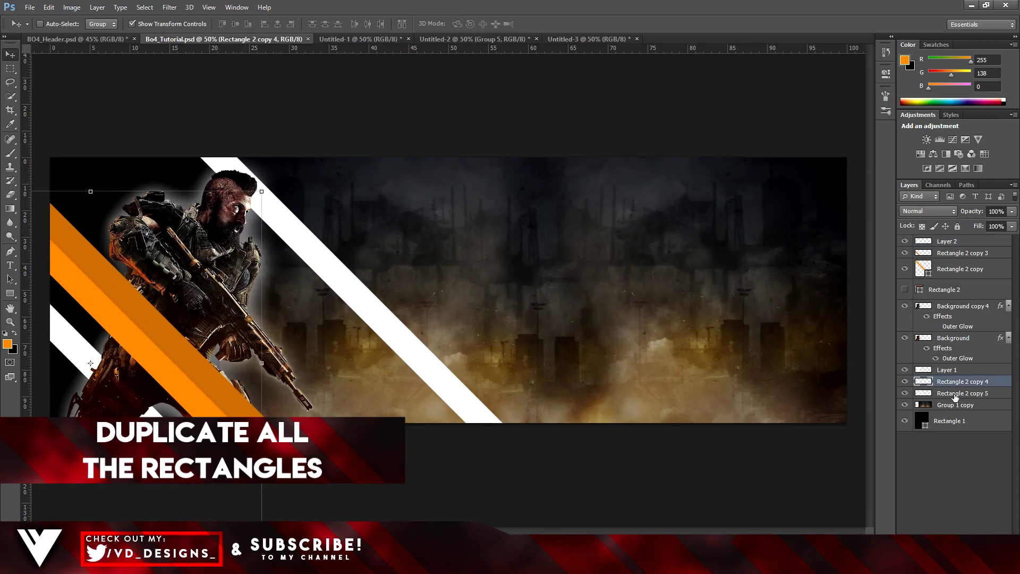
- Duplicate the four visible stripe layers, Rectangle 2 copy, copy 3, copy 4 and copy 5, within Bo4_Tutorial.psd
click(955, 394)
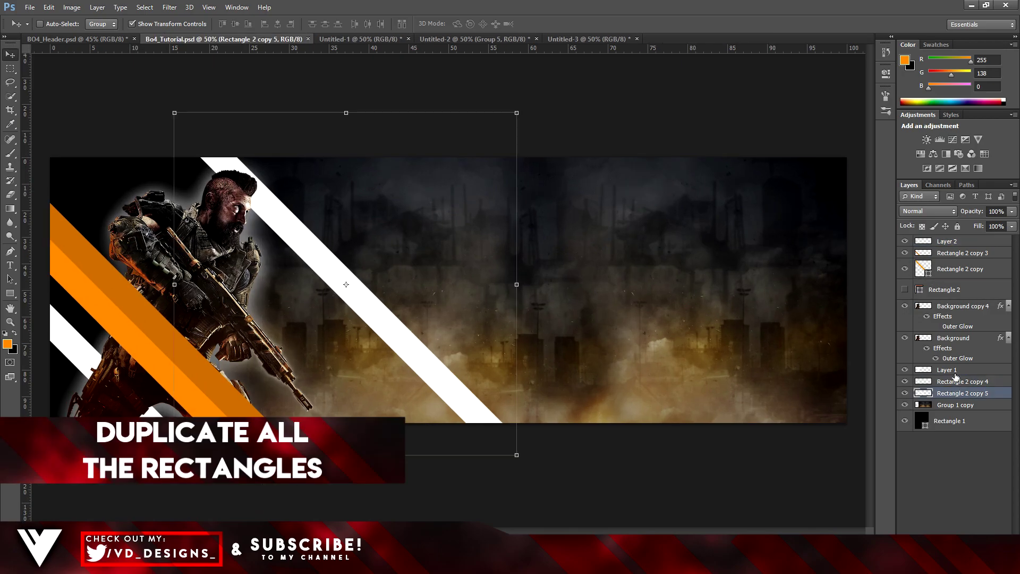
ctrl+click(958, 254)
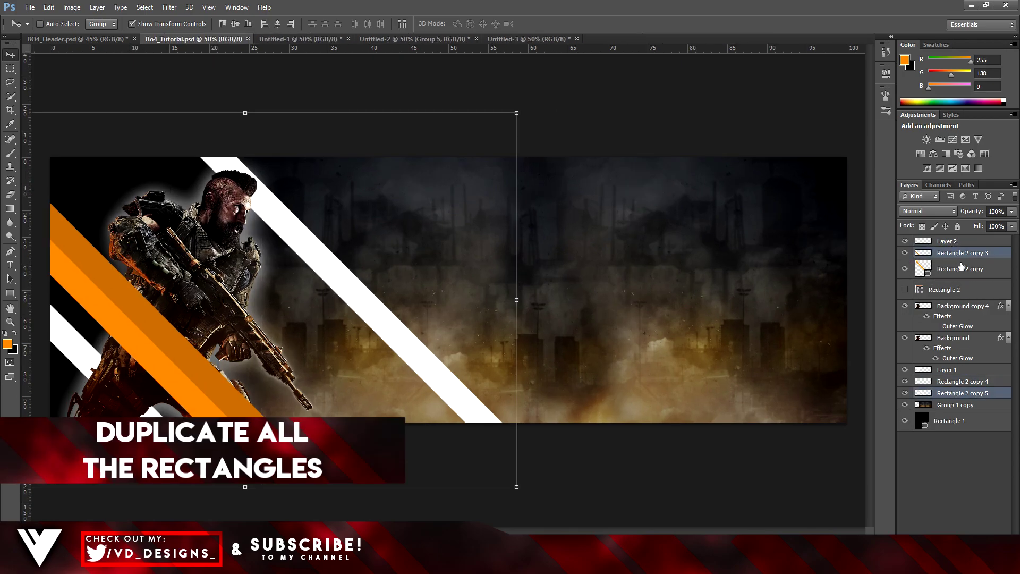
ctrl+click(962, 268)
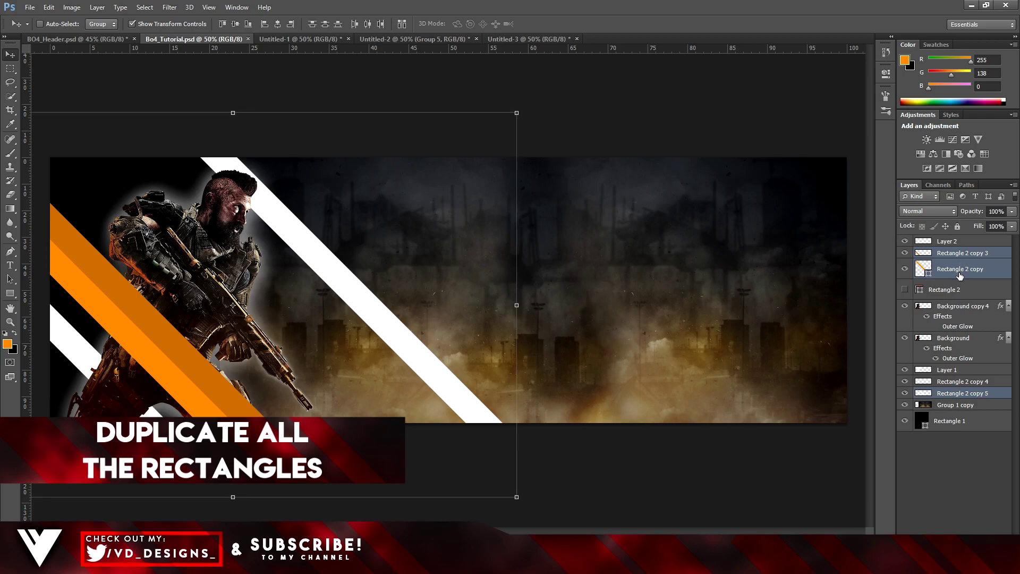
click(906, 383)
click(906, 383)
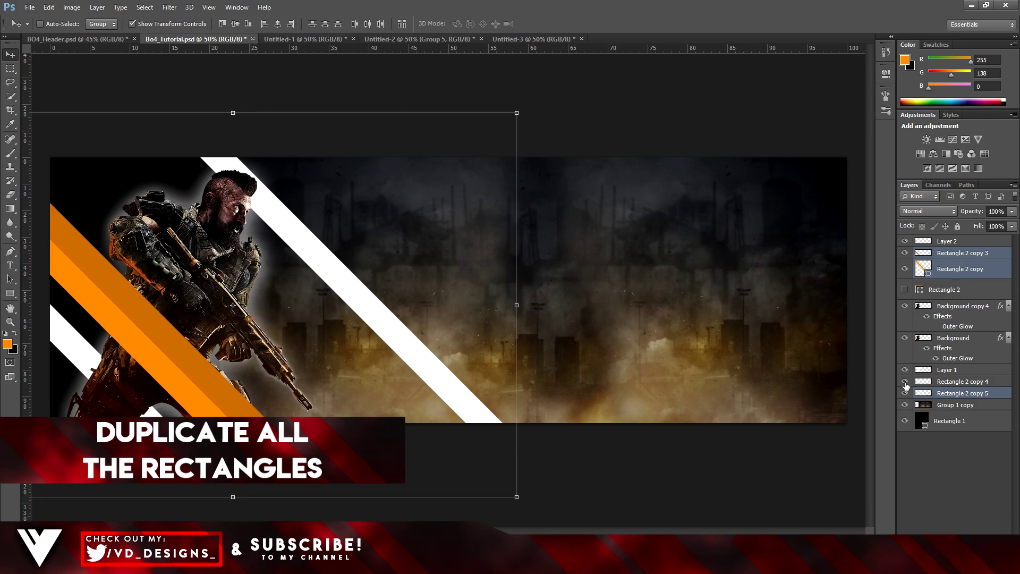
ctrl+click(948, 382)
right_click(979, 257)
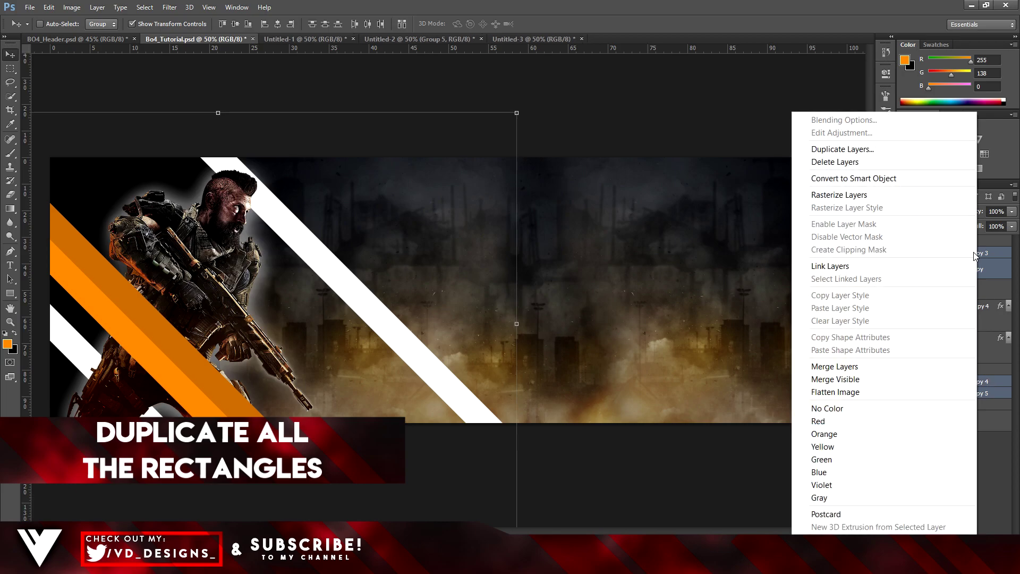
click(821, 146)
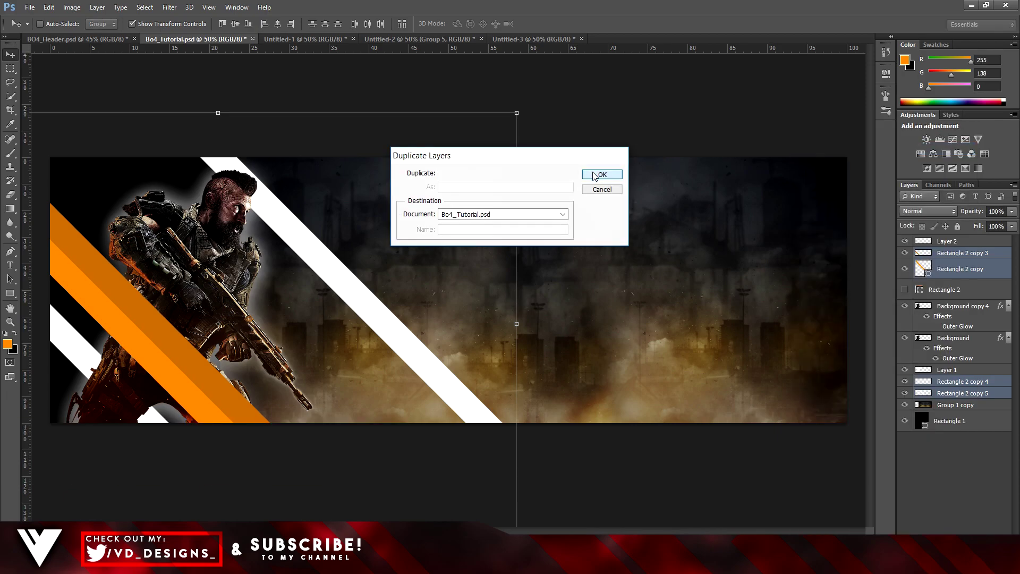
click(603, 174)
- Group the duplicated stripes and move the group to the banner's upper-right corner
key(ctrl+g)
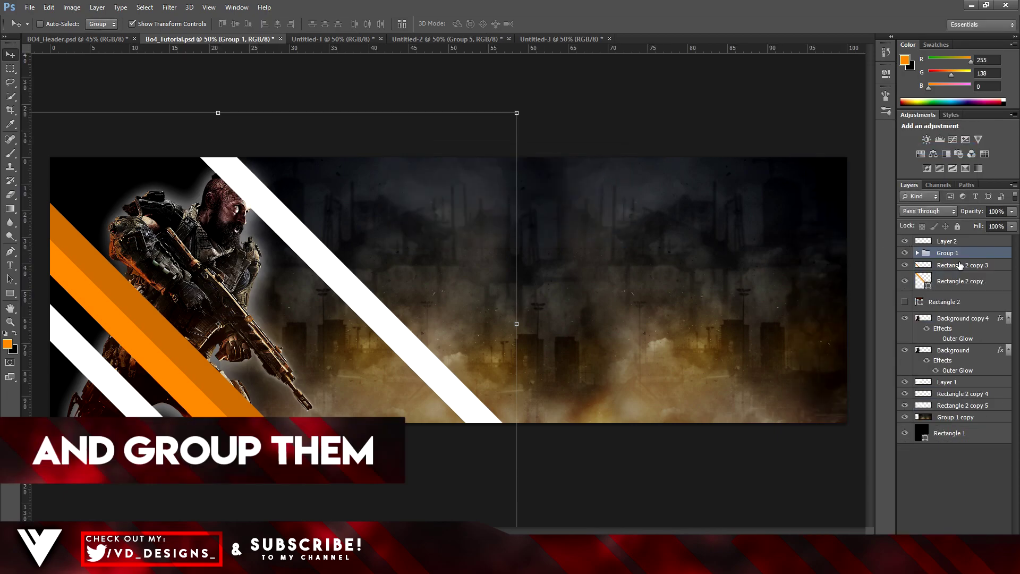
drag(254, 360, 797, 215)
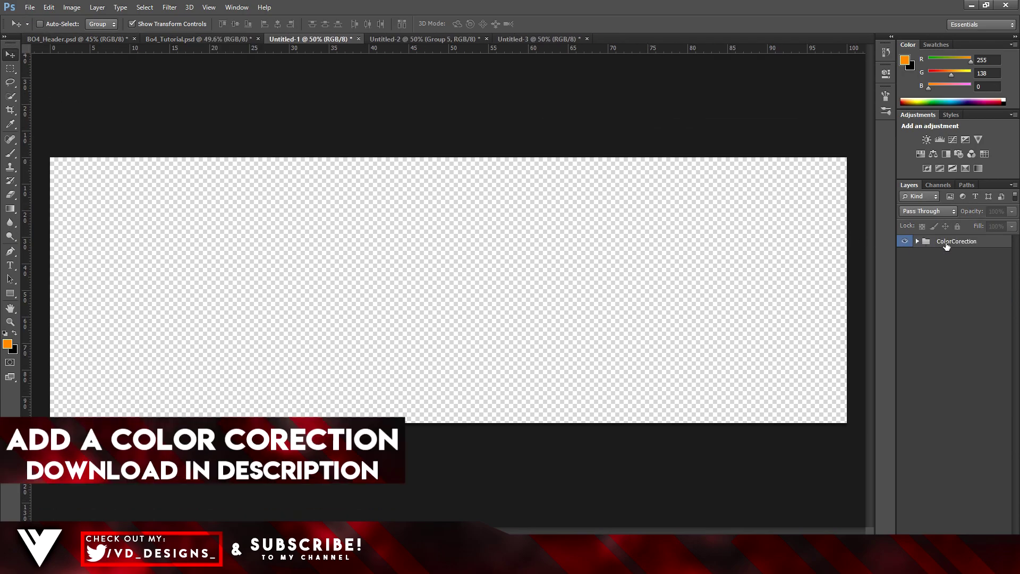
- Duplicate the ColorCorection group from Untitled-1 into Bo4_Tutorial.psd and return to that document
right_click(949, 245)
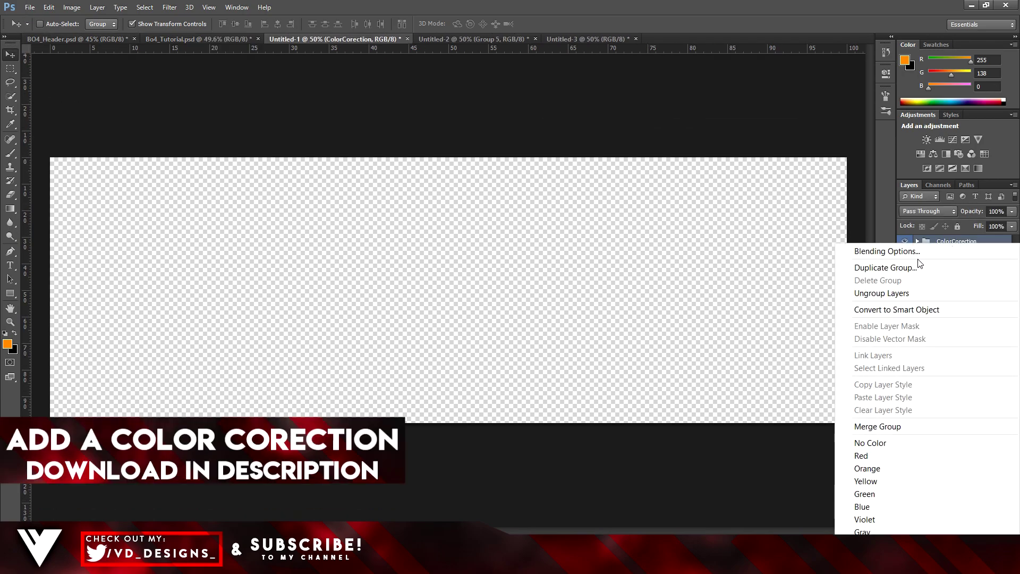
click(920, 265)
click(562, 214)
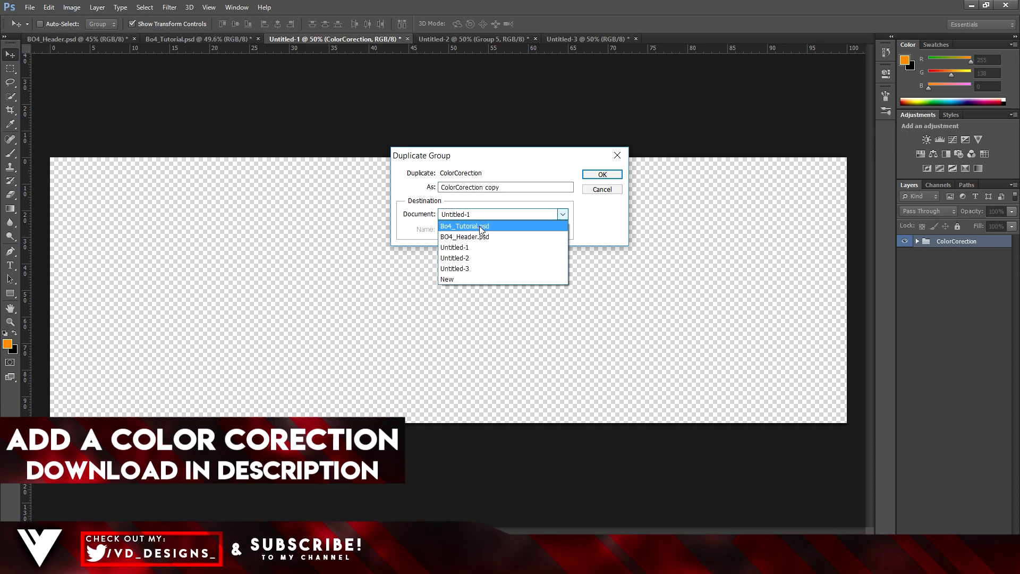
click(595, 175)
click(182, 40)
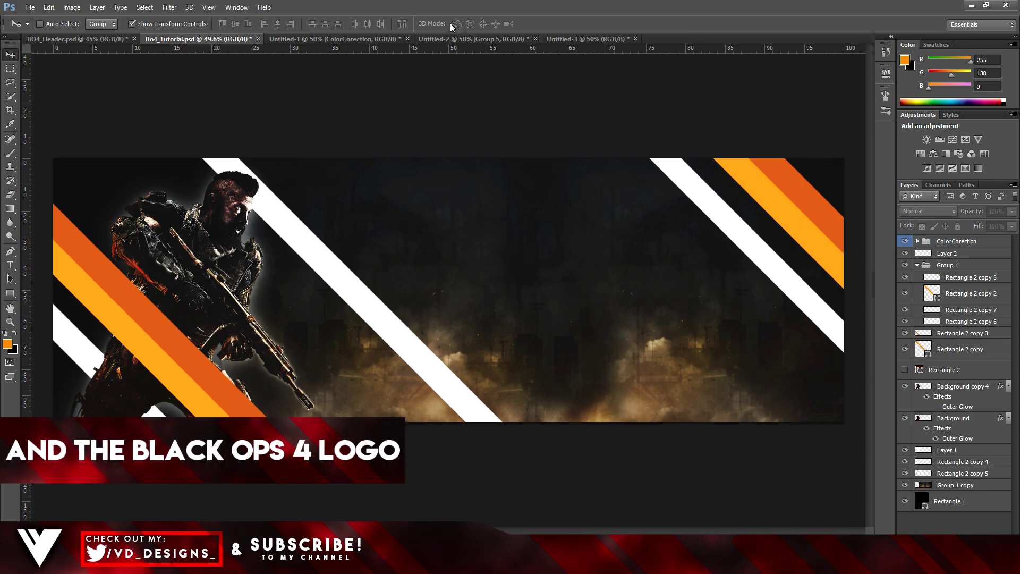
- Duplicate the Black Ops 4 logo group, Group 5, from Untitled-2 into Bo4_Tutorial.psd
click(434, 39)
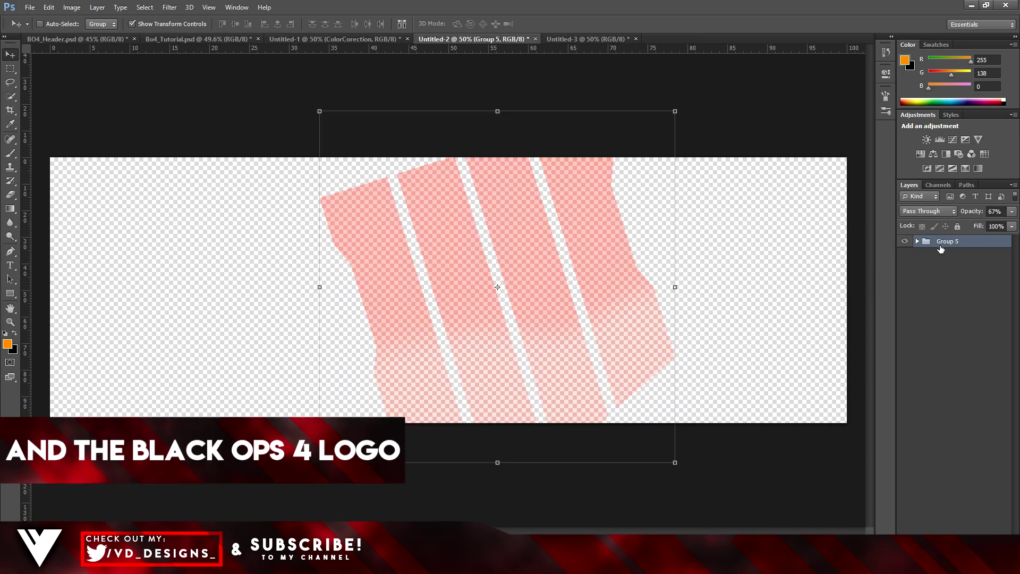
right_click(954, 242)
click(850, 264)
click(562, 213)
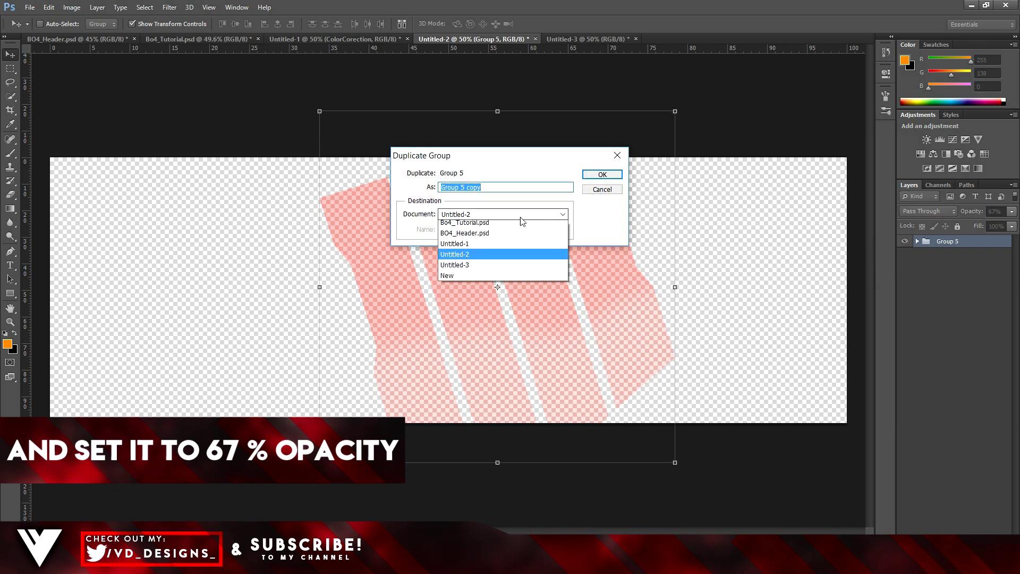
click(500, 226)
click(602, 174)
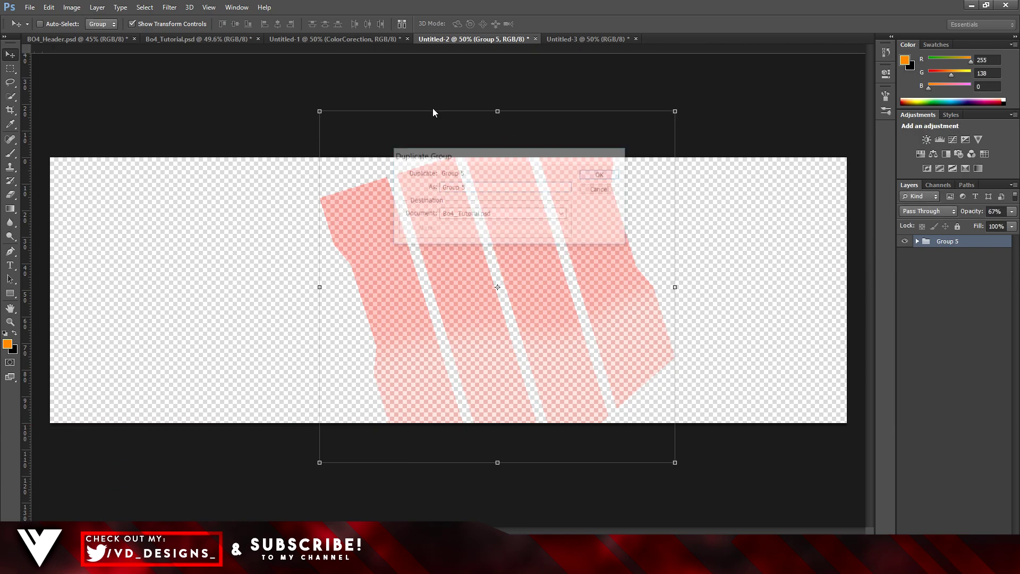
- Return to Bo4_Tutorial.psd, place the Group 5 logo directly above the Group 1 copy background layer, and clear the layer selection
click(211, 37)
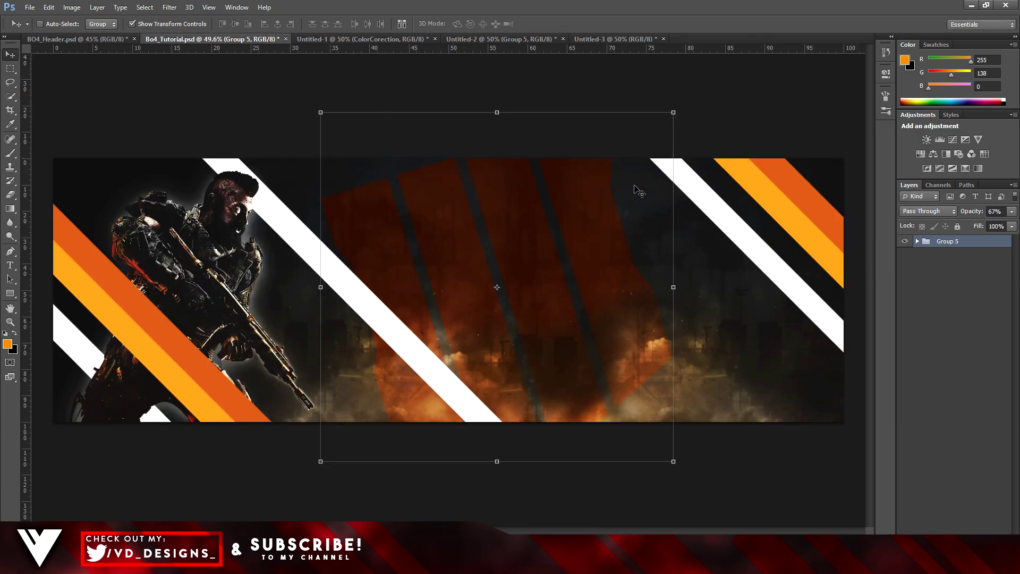
drag(956, 241, 984, 503)
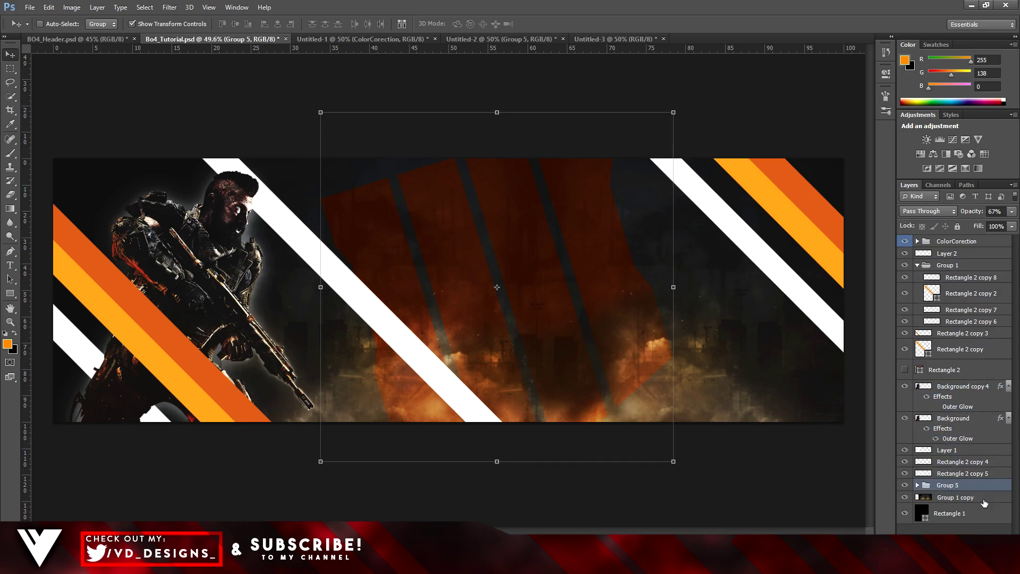
click(964, 528)
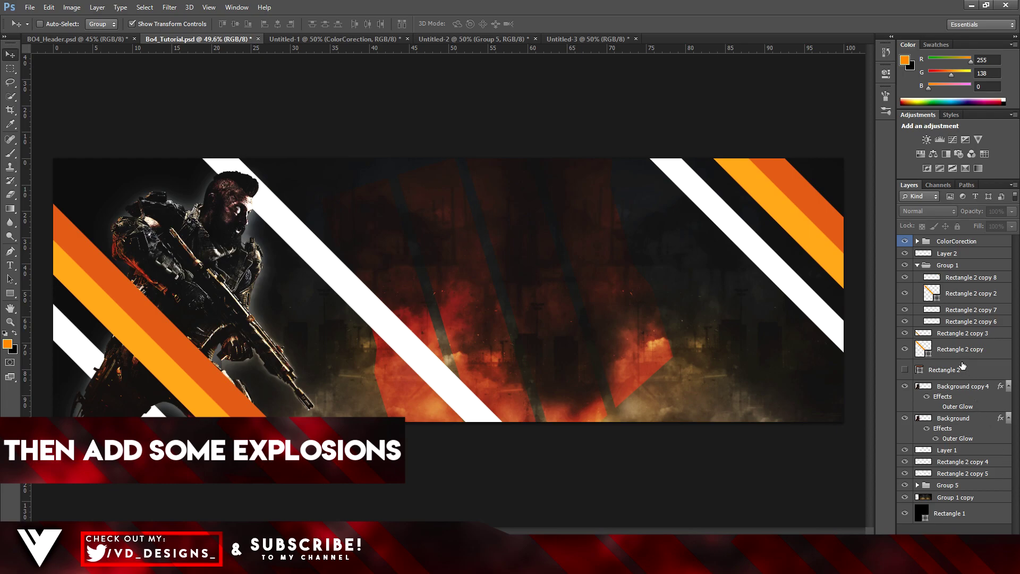
- Duplicate the explosion layer, Layer 11 copy, from Untitled-3 into Bo4_Tutorial.psd
click(607, 38)
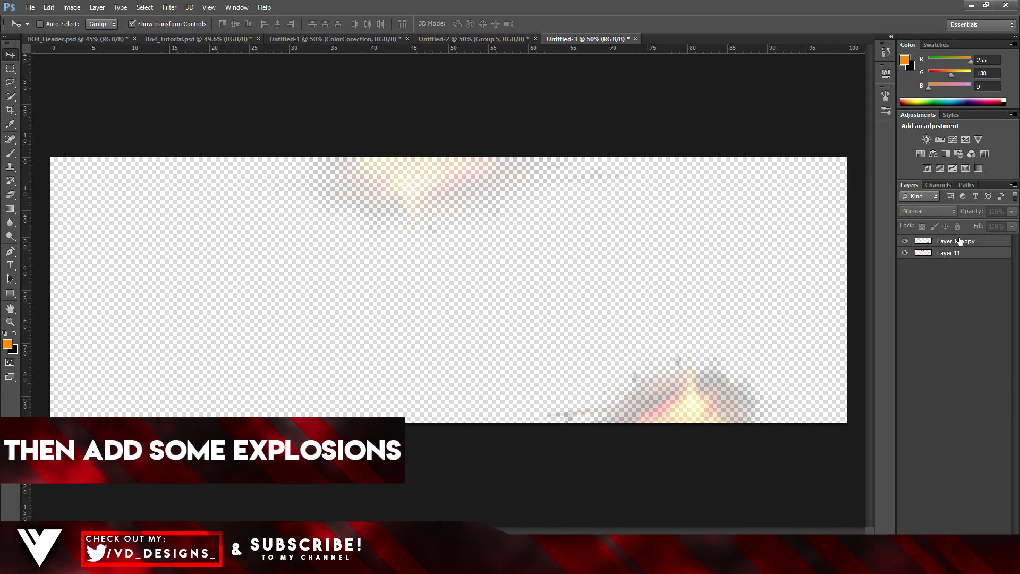
click(961, 242)
right_click(967, 240)
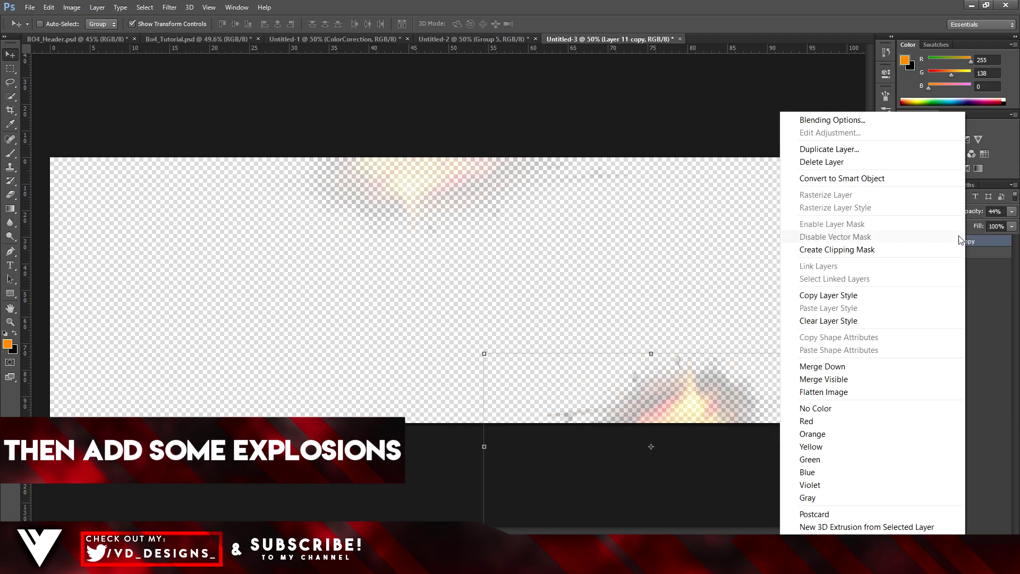
click(830, 146)
click(558, 214)
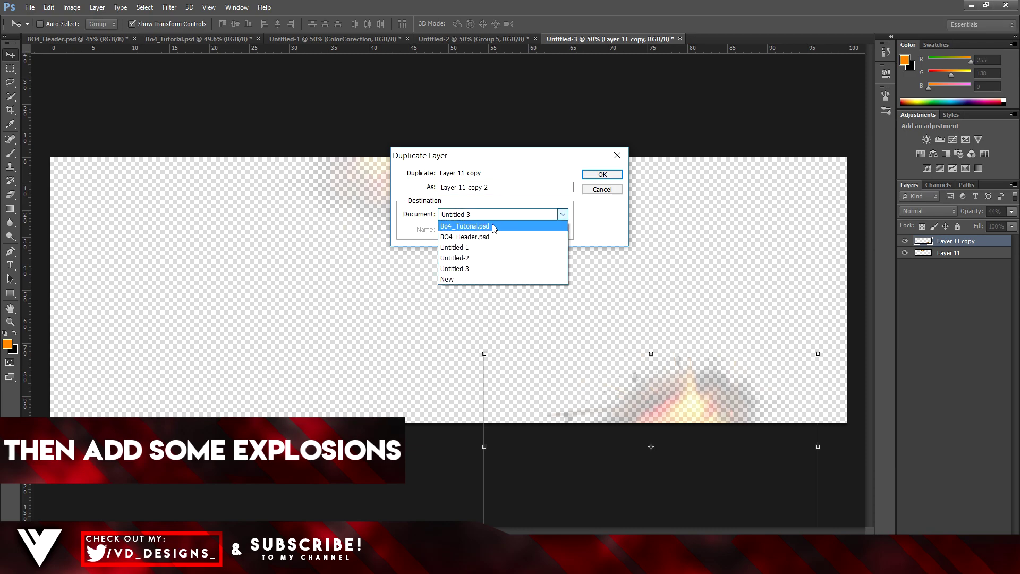
click(478, 243)
click(595, 176)
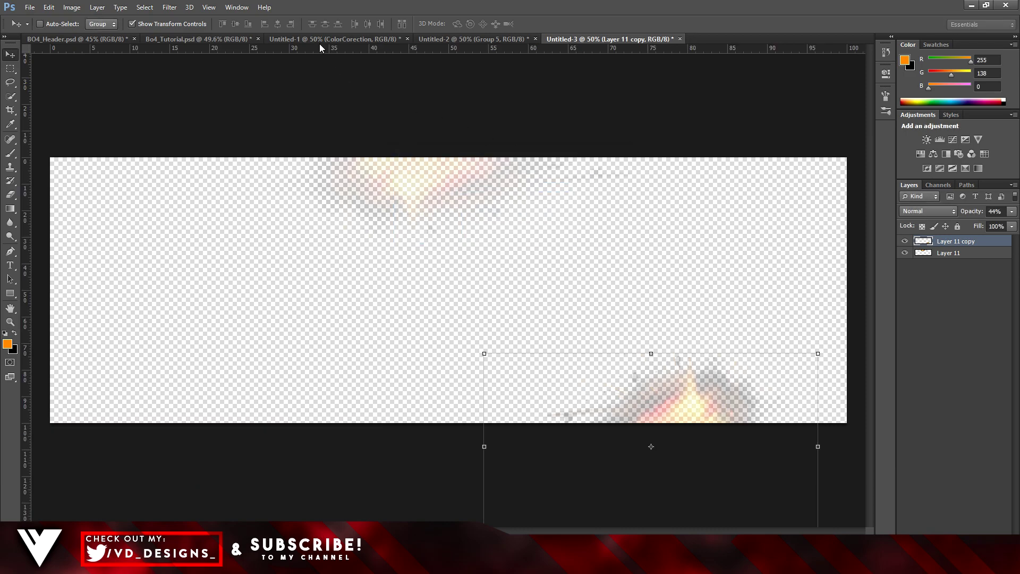
- In Bo4_Tutorial.psd, nudge the lower-right explosion slightly and place its layer directly beneath the ColorCorection group
click(176, 39)
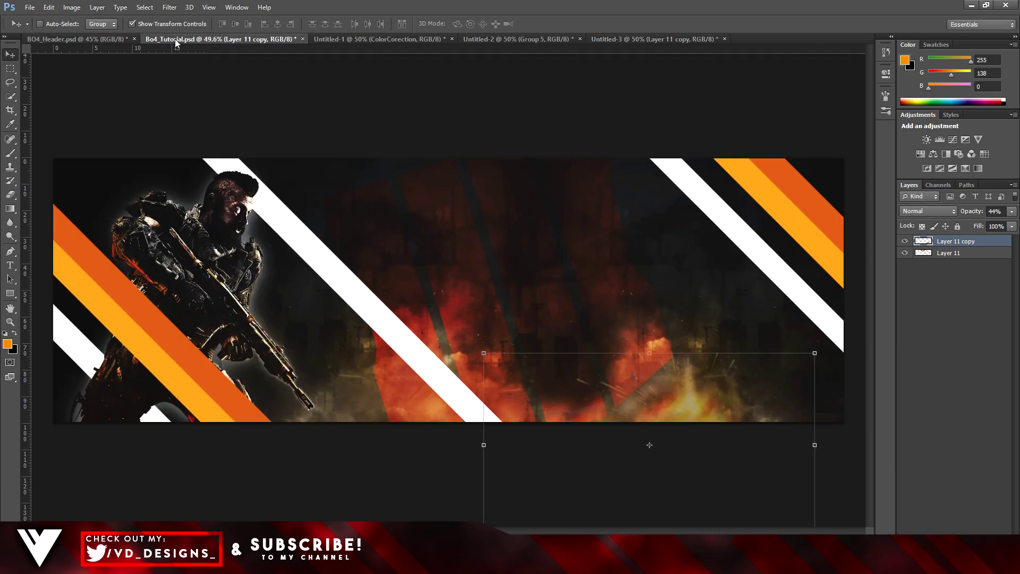
drag(682, 400, 684, 403)
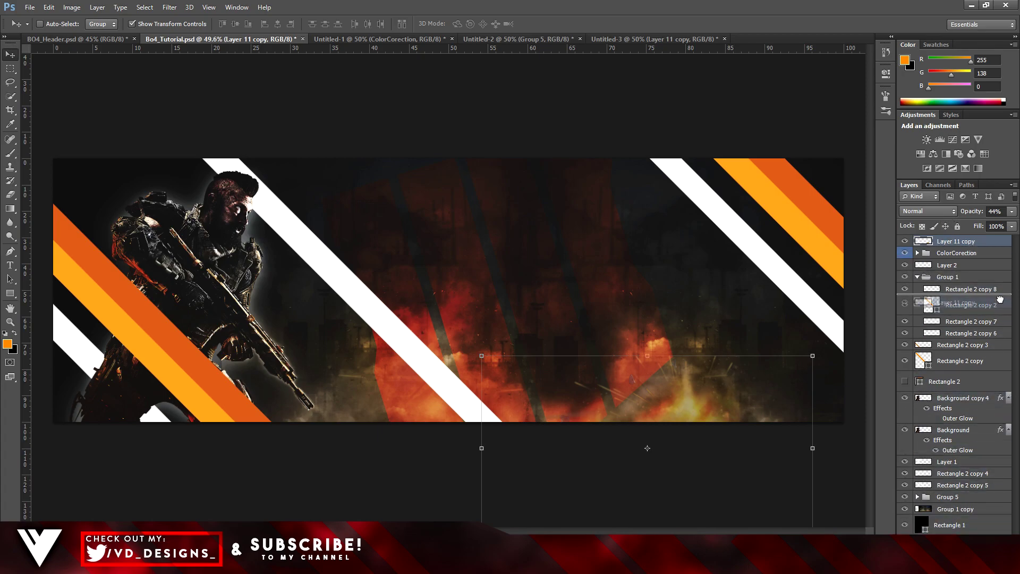
drag(994, 241, 1000, 260)
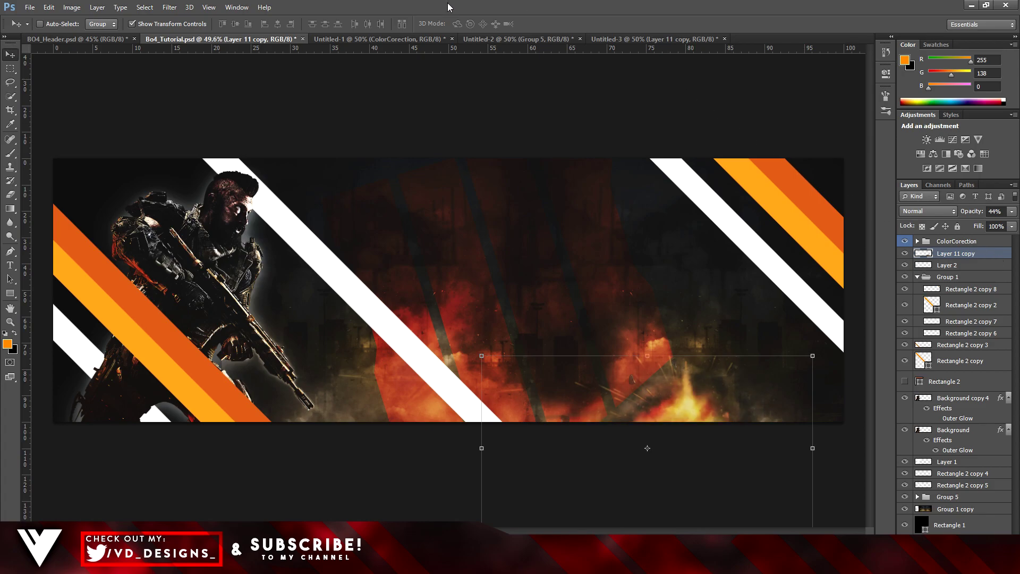
- Duplicate Layer 11 from Untitled-3 into Bo4_Tutorial.psd and shift that explosion slightly left along the banner's upper edge
click(624, 39)
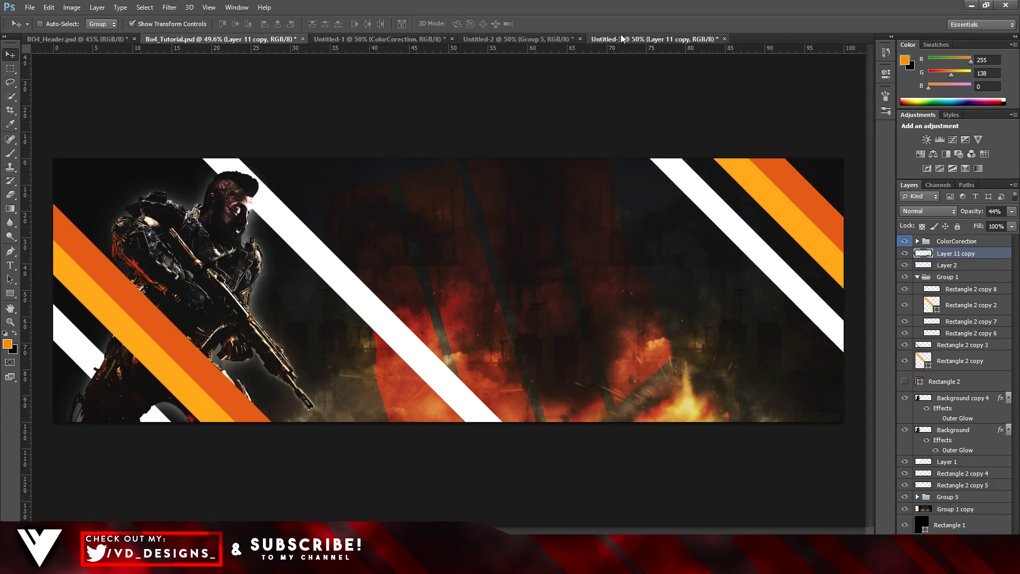
right_click(957, 254)
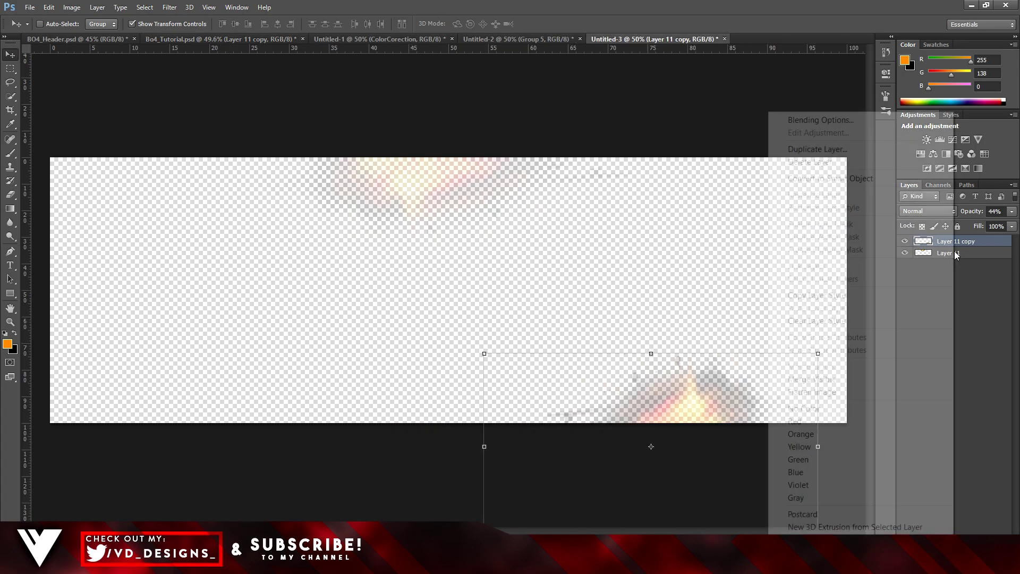
click(820, 149)
click(478, 214)
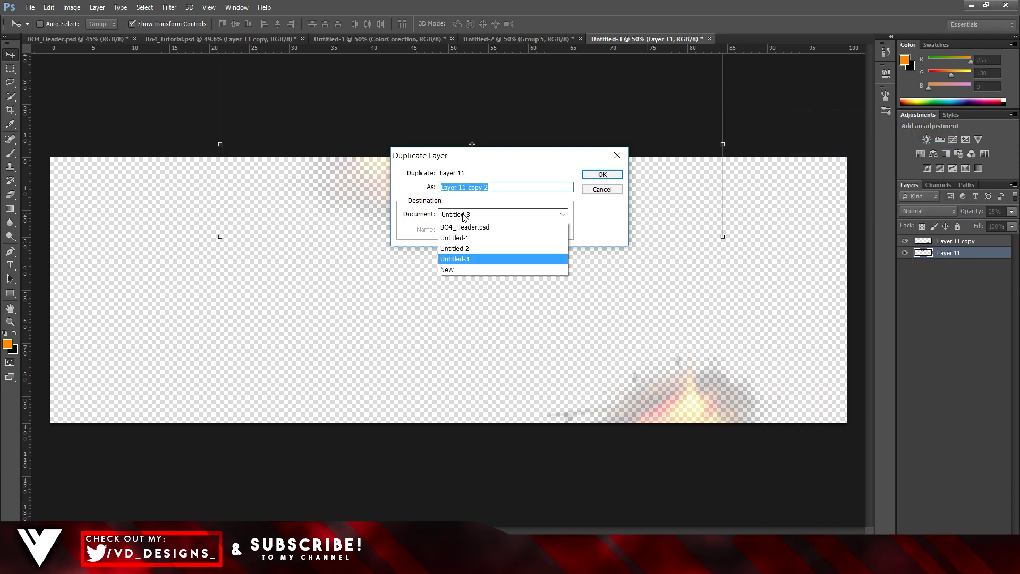
click(484, 224)
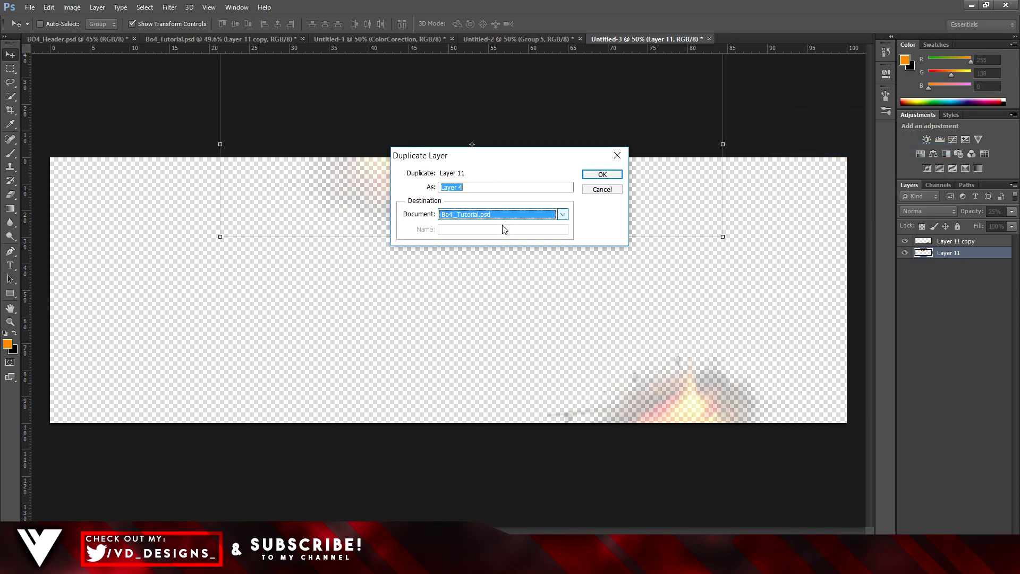
click(601, 175)
click(201, 40)
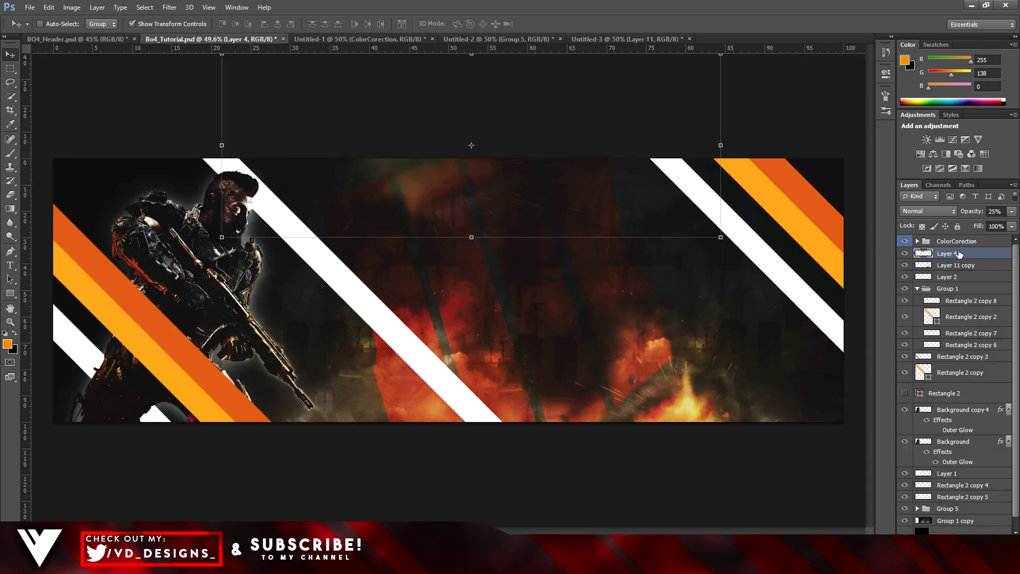
drag(518, 170, 491, 169)
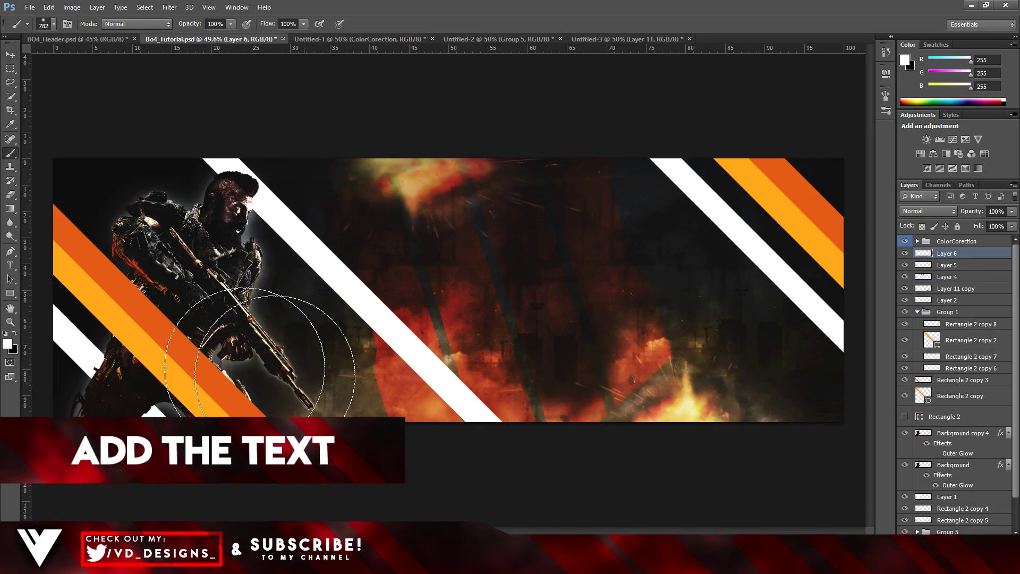
- Add the text DESIGN near the banner's centre in the Call Of Ops Duty font at 36.3 pt
click(9, 266)
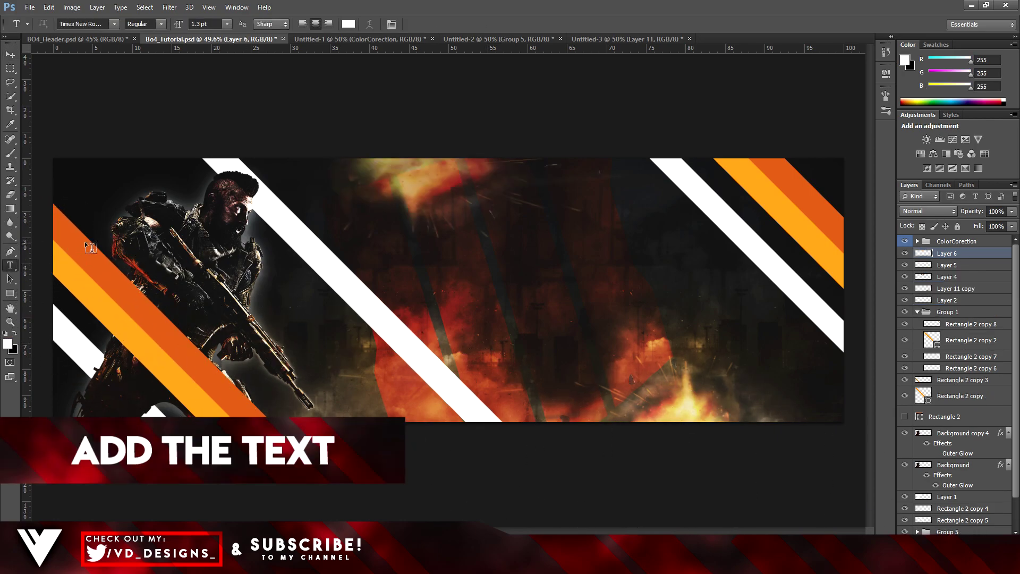
click(444, 295)
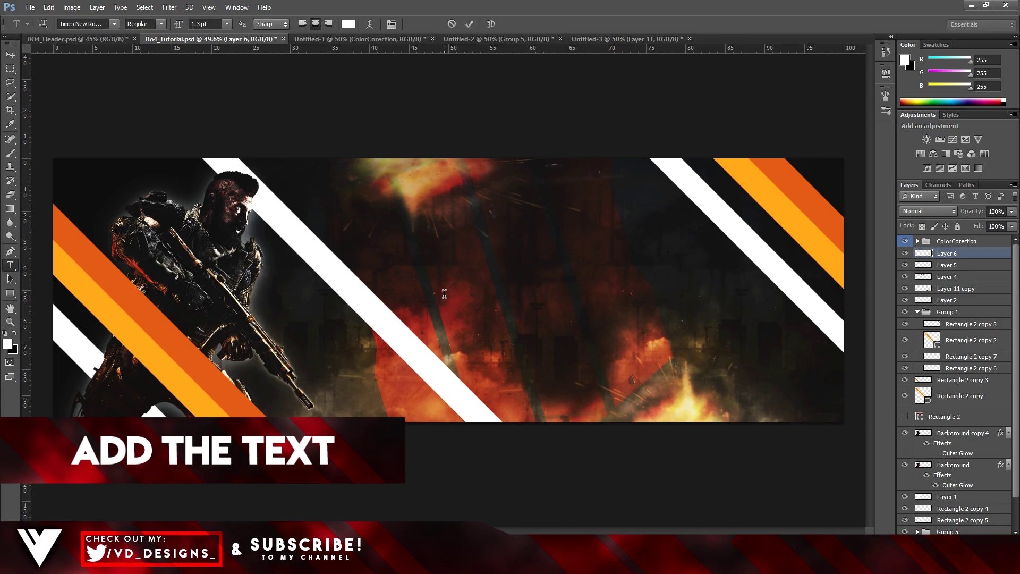
click(112, 28)
scroll(124, 149, up, 10)
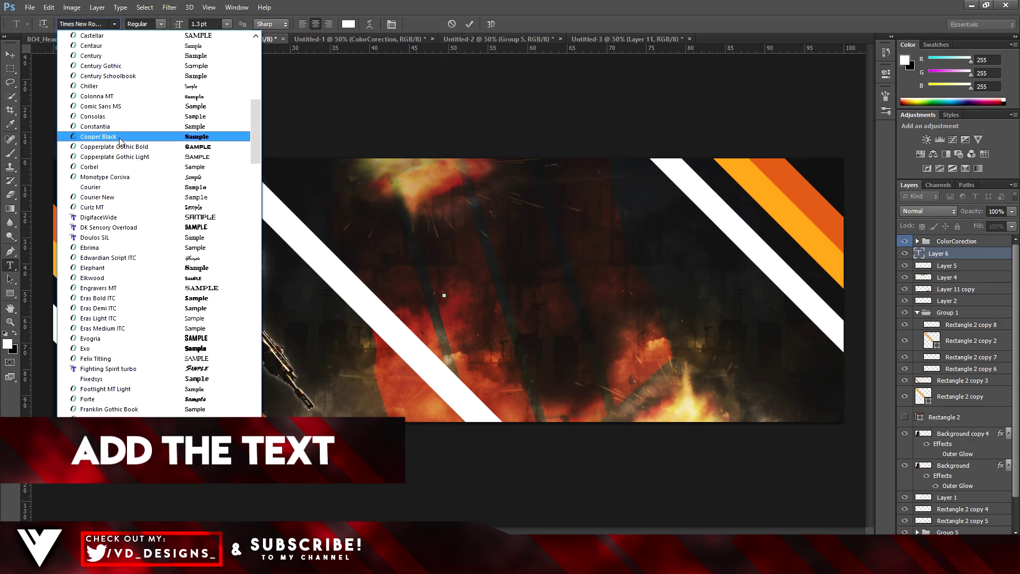
scroll(124, 149, up, 2)
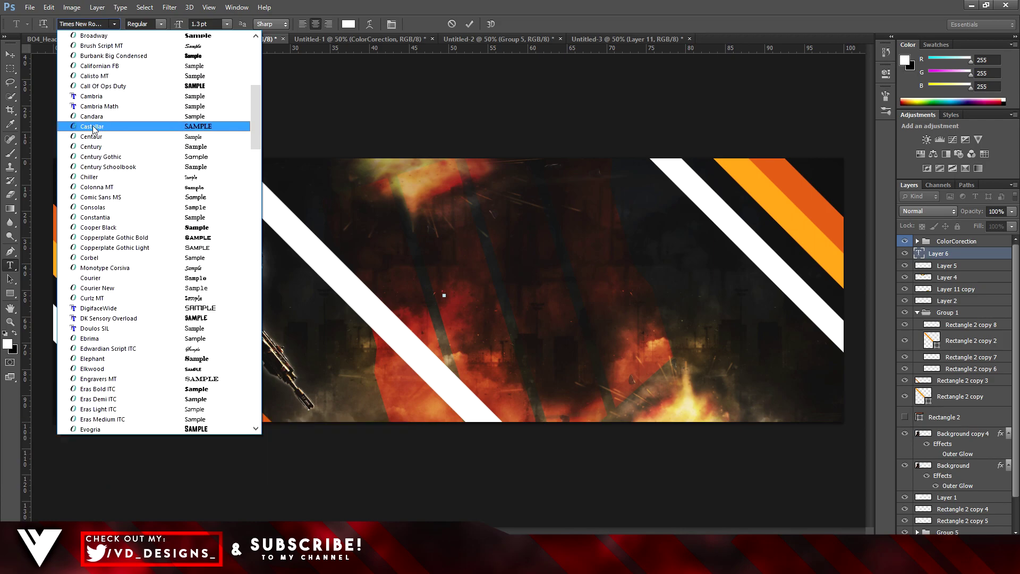
click(103, 86)
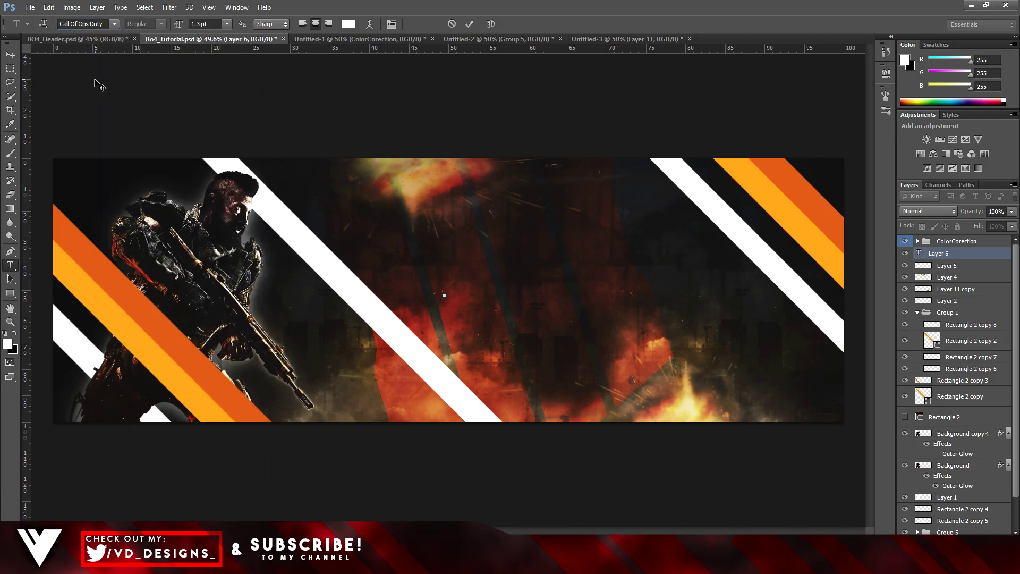
scroll(420, 264, up, 3)
drag(179, 24, 195, 30)
scroll(339, 90, down, 3)
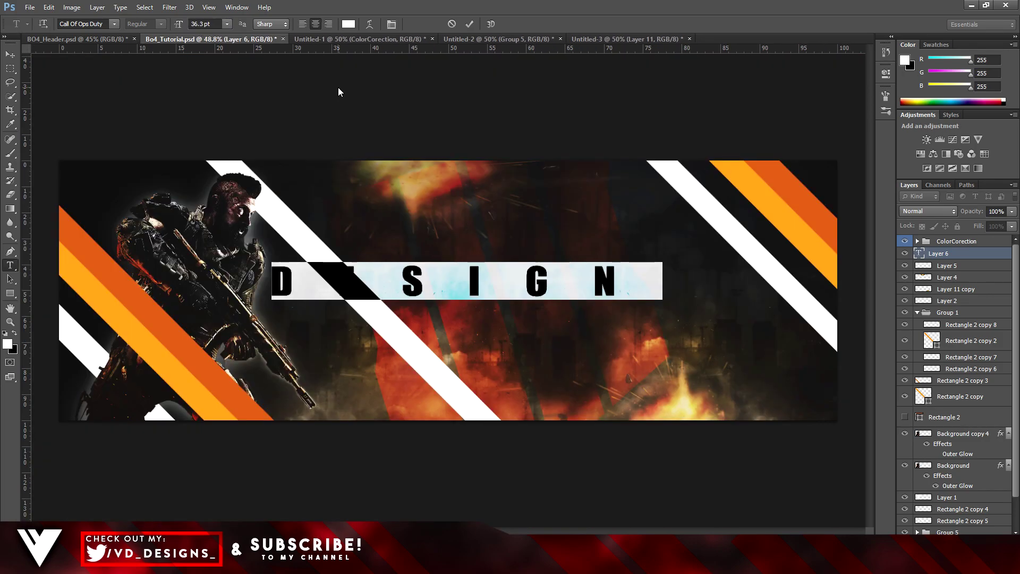
- Tighten the DESIGN text's tracking so the letters sit close together, and enlarge the font size to 51.3 pt
click(392, 24)
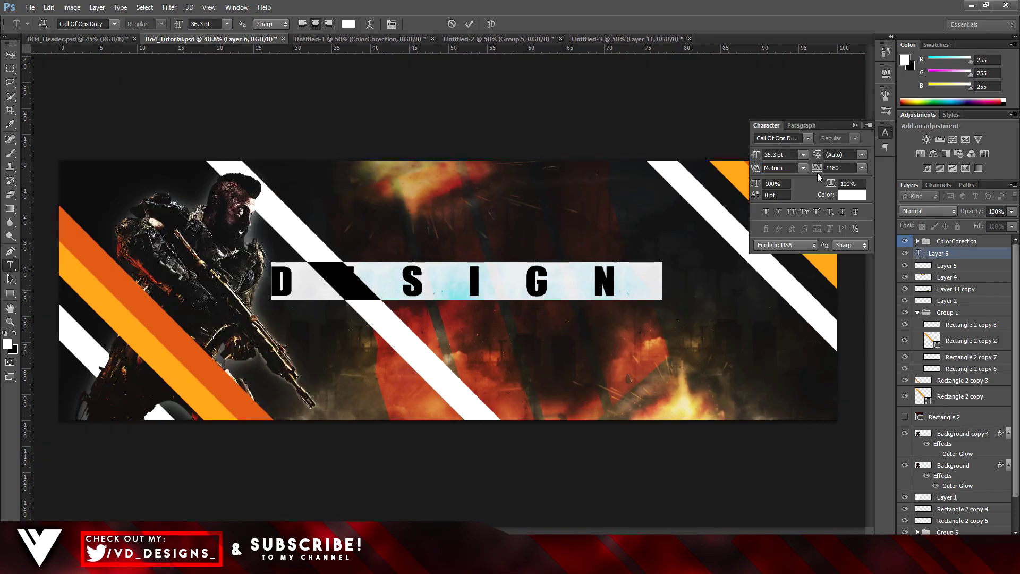
mouse_move(818, 174)
mouse_down()
mouse_move(788, 178)
mouse_move(816, 169)
mouse_up()
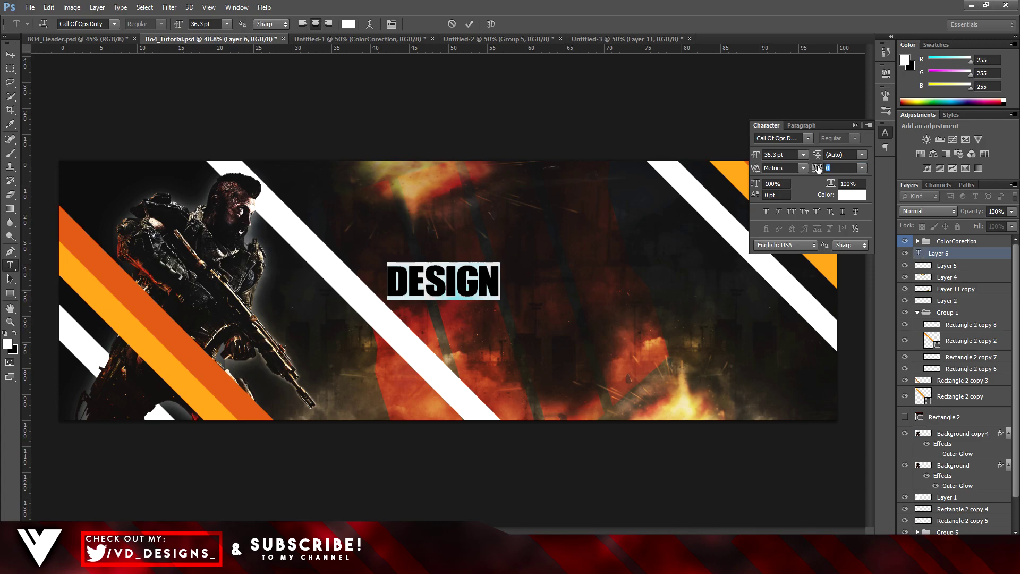
click(853, 125)
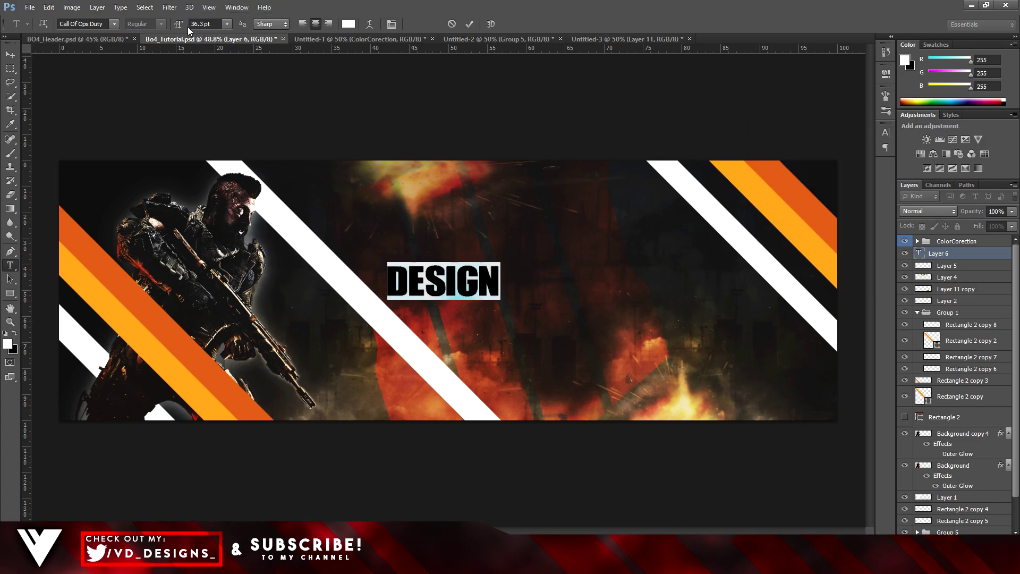
drag(183, 28, 188, 27)
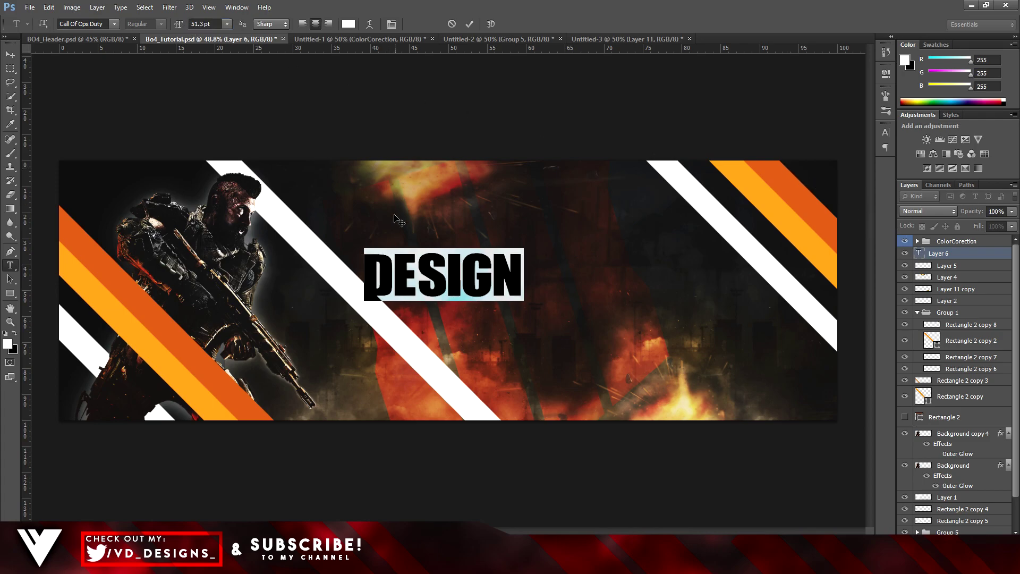
- Move the DESIGN text into the space between the two white stripes and rotate it by -5.95 degrees
click(9, 53)
drag(482, 282, 547, 294)
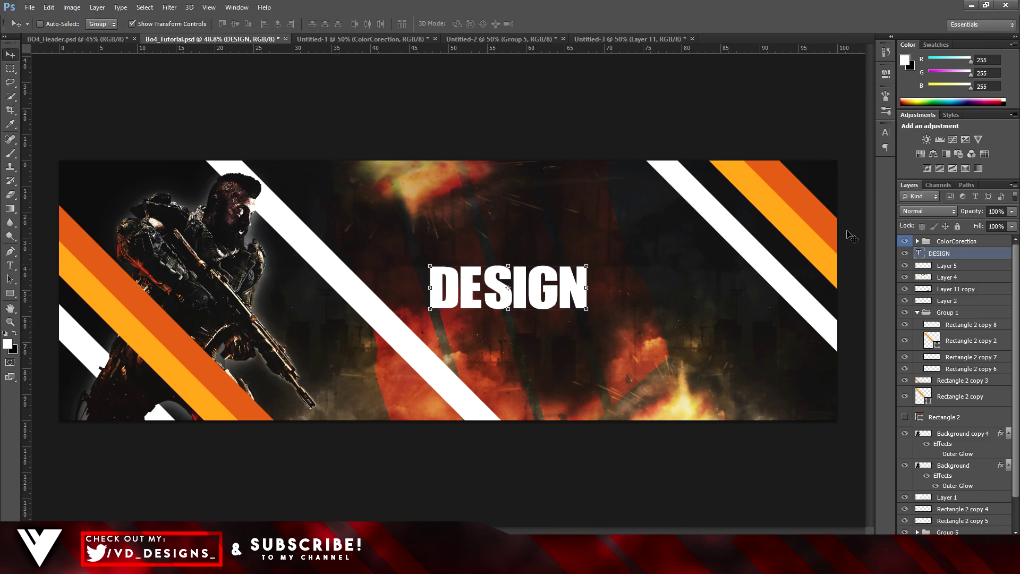
drag(596, 259, 595, 247)
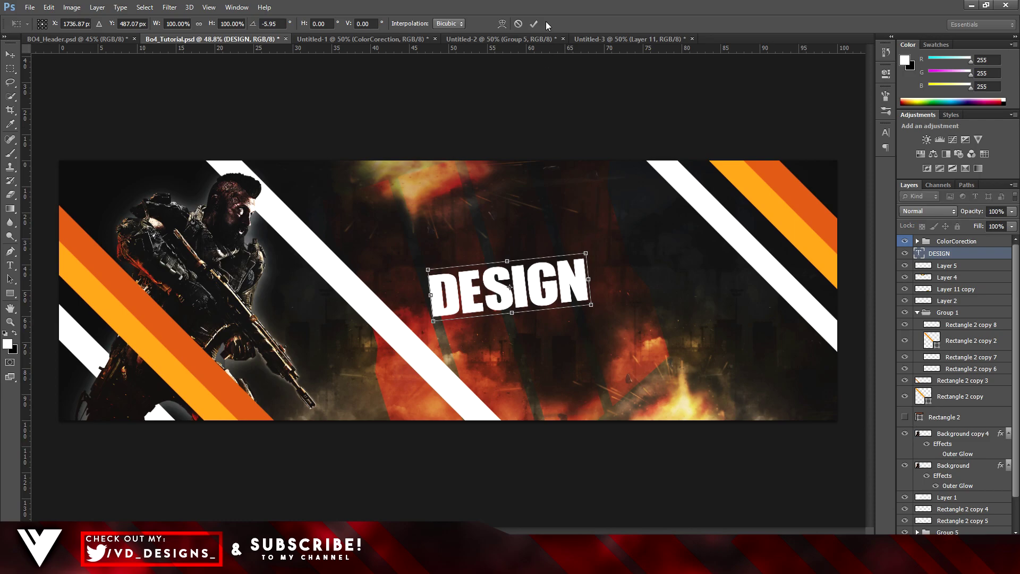
click(534, 23)
- Add a horizontal guide at the banner's mid-height and align the DESIGN text's centre with it
drag(521, 49, 534, 288)
scroll(534, 285, up, 5)
scroll(534, 287, down, 5)
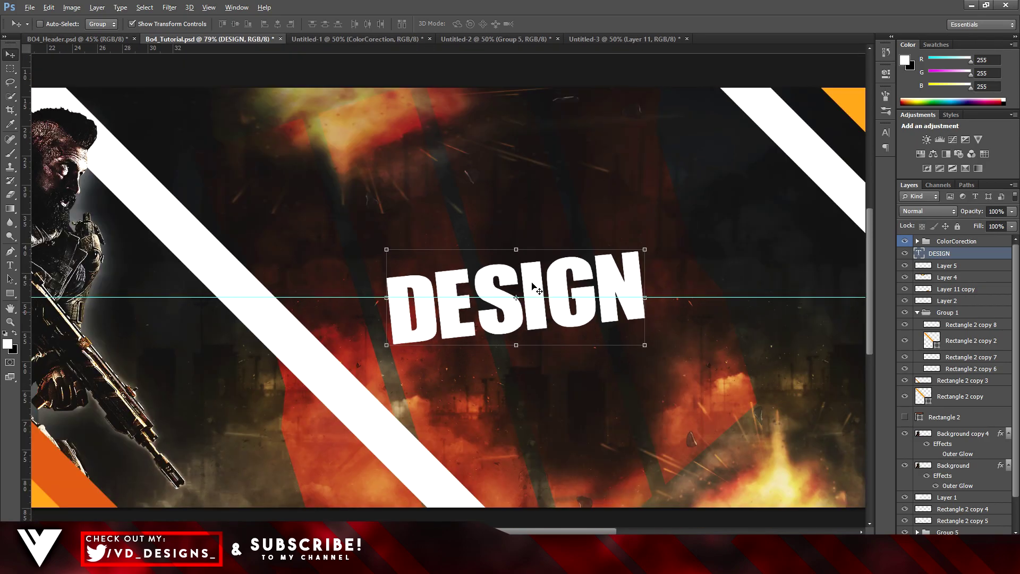
scroll(534, 287, down, 1)
drag(538, 281, 540, 280)
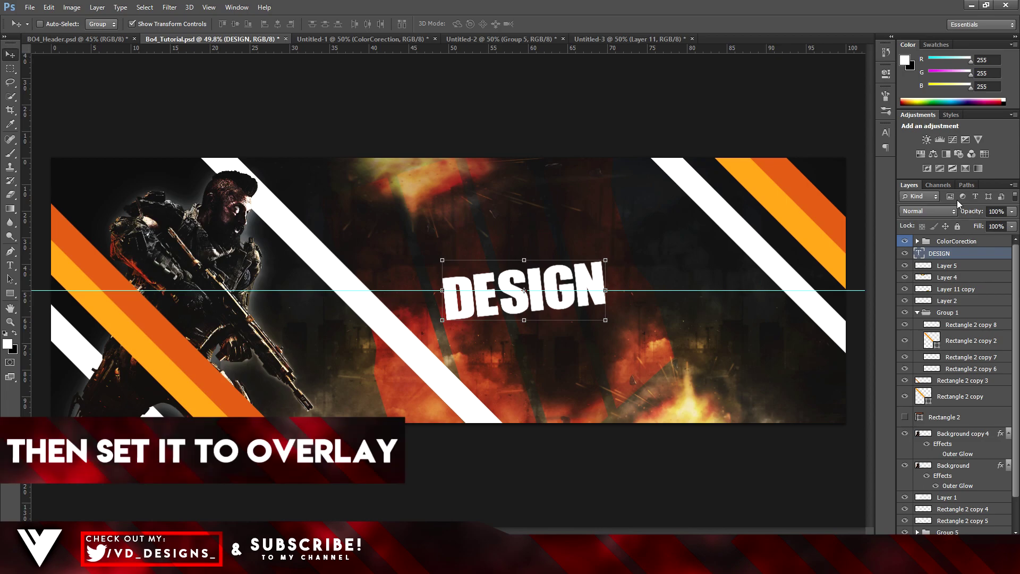
- Set the DESIGN text layer's blend mode to Overlay
click(927, 212)
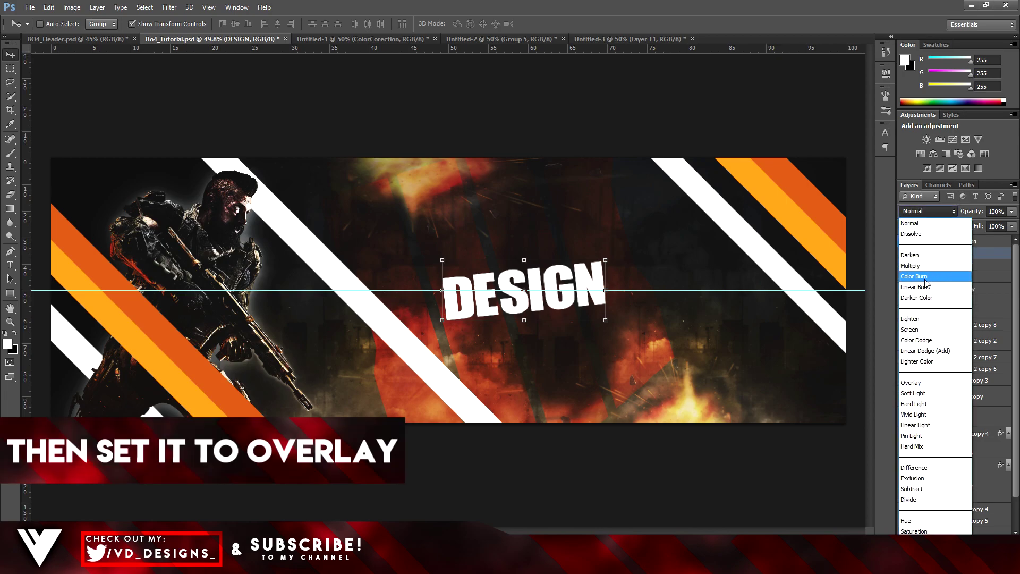
click(930, 382)
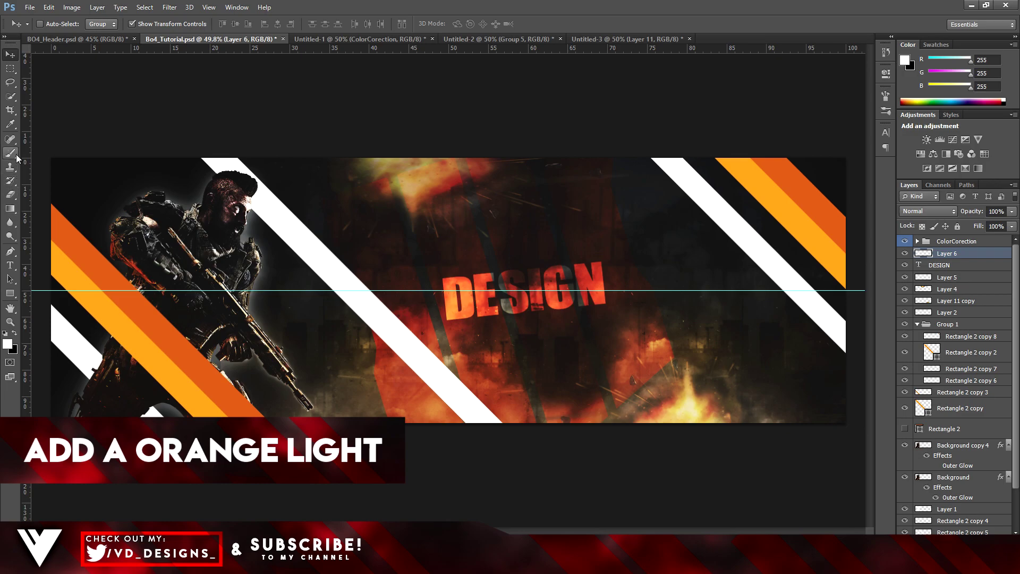
- Choose the Brush tool and set the foreground colour to orange ff871c, based on a sample of the light orange stripe
click(11, 154)
click(8, 345)
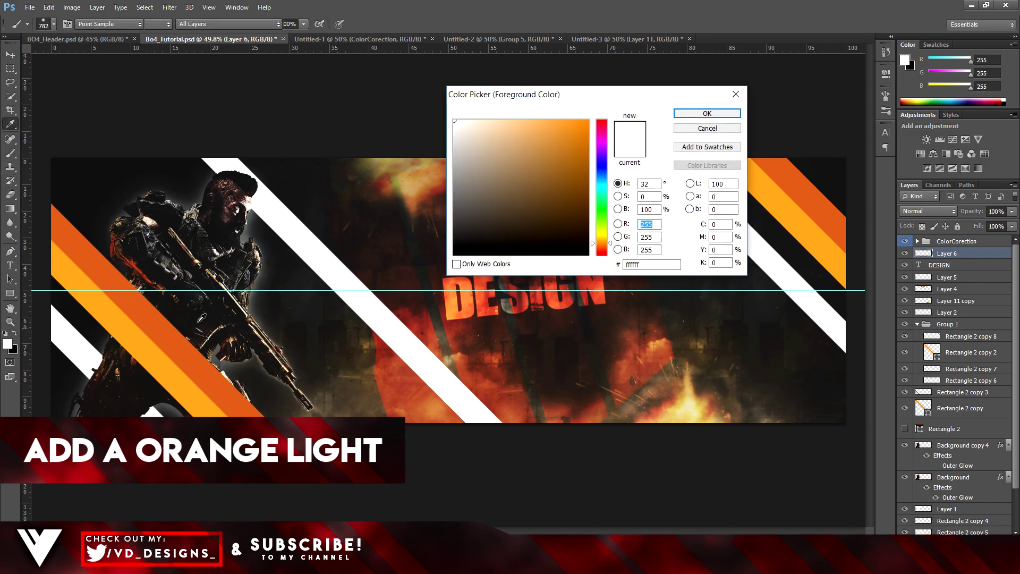
click(183, 374)
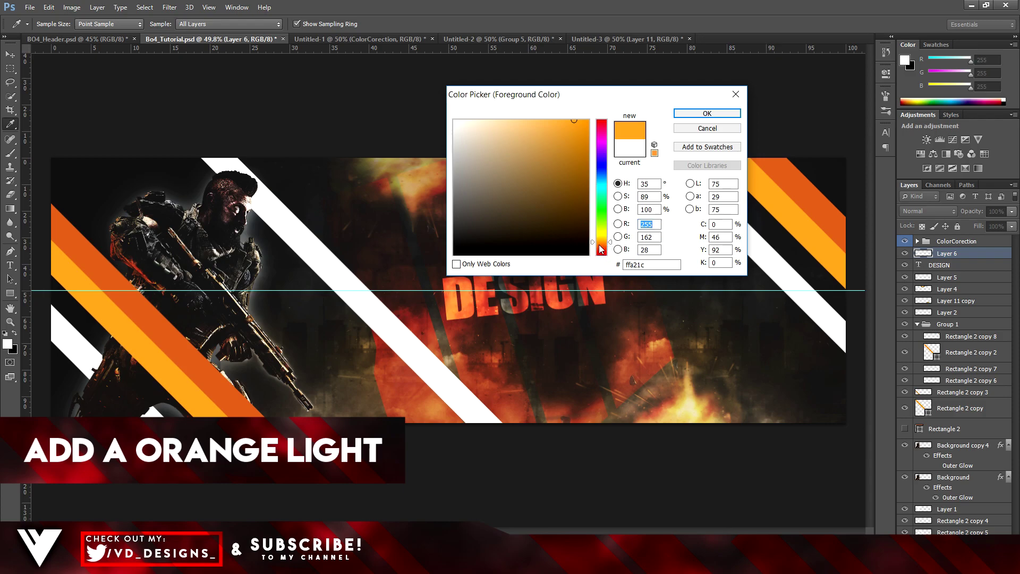
drag(601, 243, 601, 244)
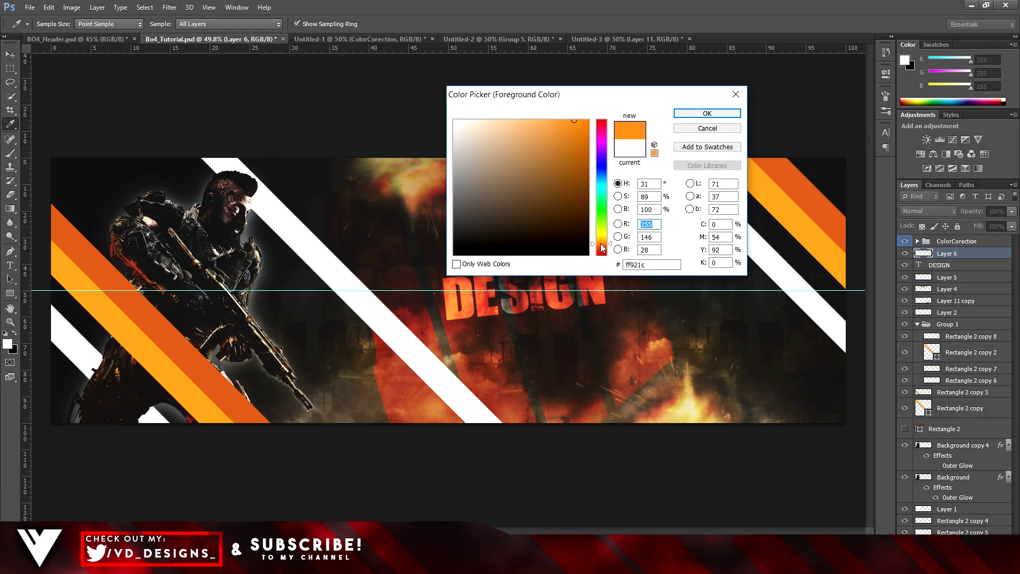
click(629, 264)
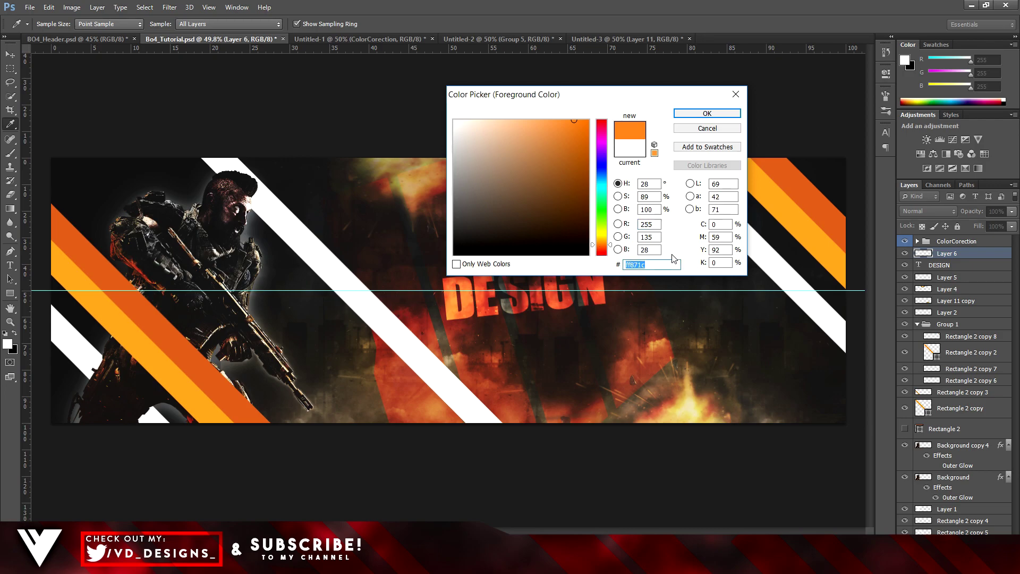
click(699, 111)
- Paint soft orange light with a very large brush on Layer 6, along the banner's lower-right edge, top edge and upper-left corner
scroll(215, 371, down, 3)
drag(216, 371, 290, 368)
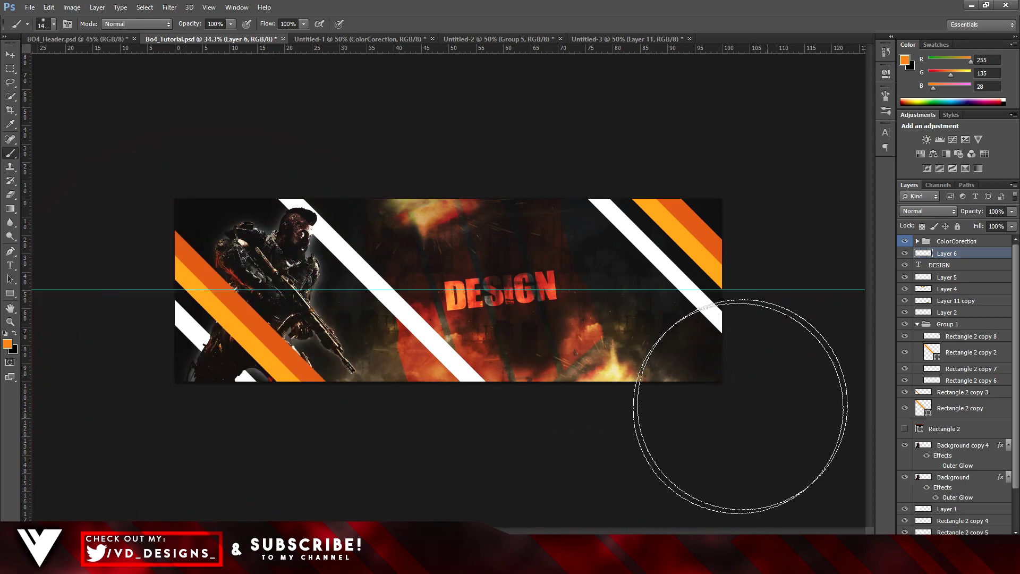
drag(775, 432, 457, 481)
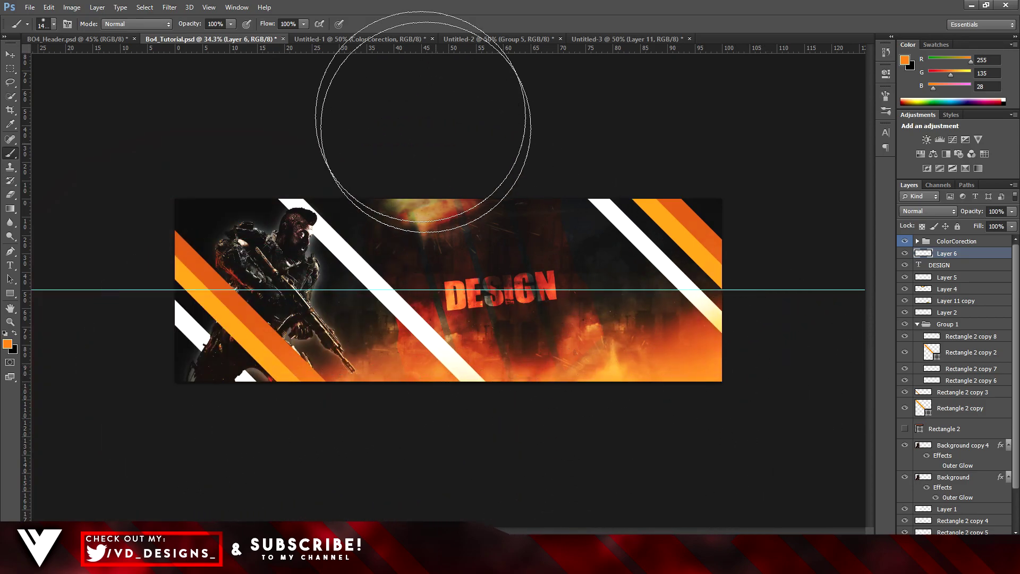
mouse_move(450, 89)
mouse_down()
mouse_move(189, 99)
mouse_move(10, 193)
mouse_up()
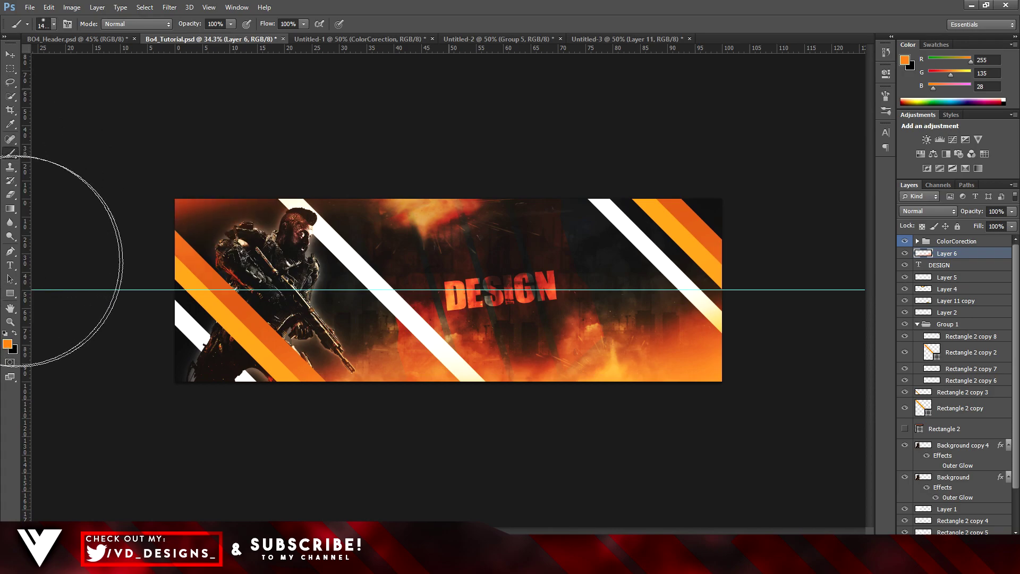
mouse_move(62, 227)
mouse_down()
mouse_move(321, 101)
mouse_move(378, 92)
mouse_move(234, 87)
mouse_move(62, 181)
mouse_move(49, 266)
mouse_up()
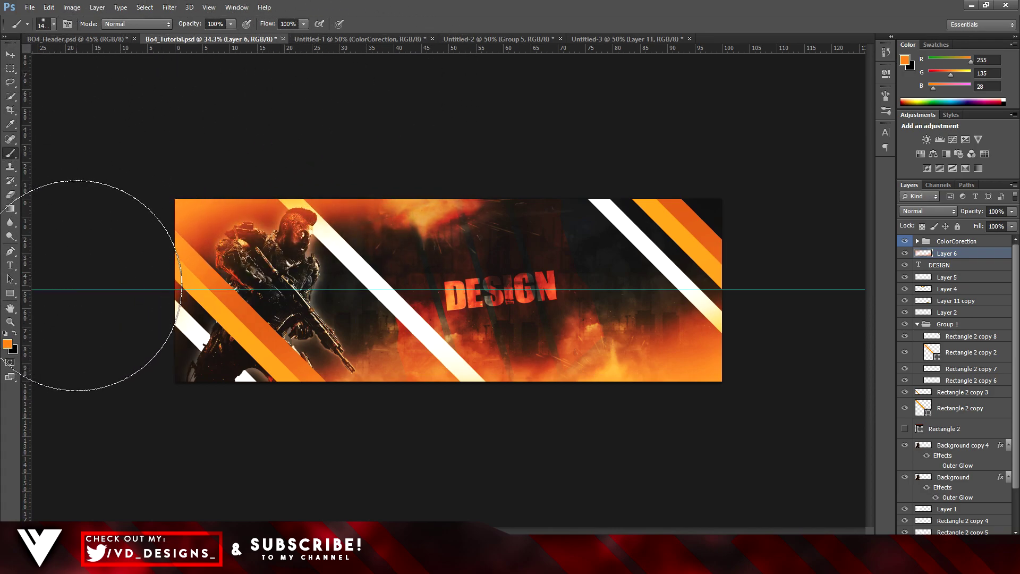
- Lower the opacity of the orange light on Layer 6 to 52%
alt+scroll(83, 271, up, 1)
alt+scroll(887, 241, up, 2)
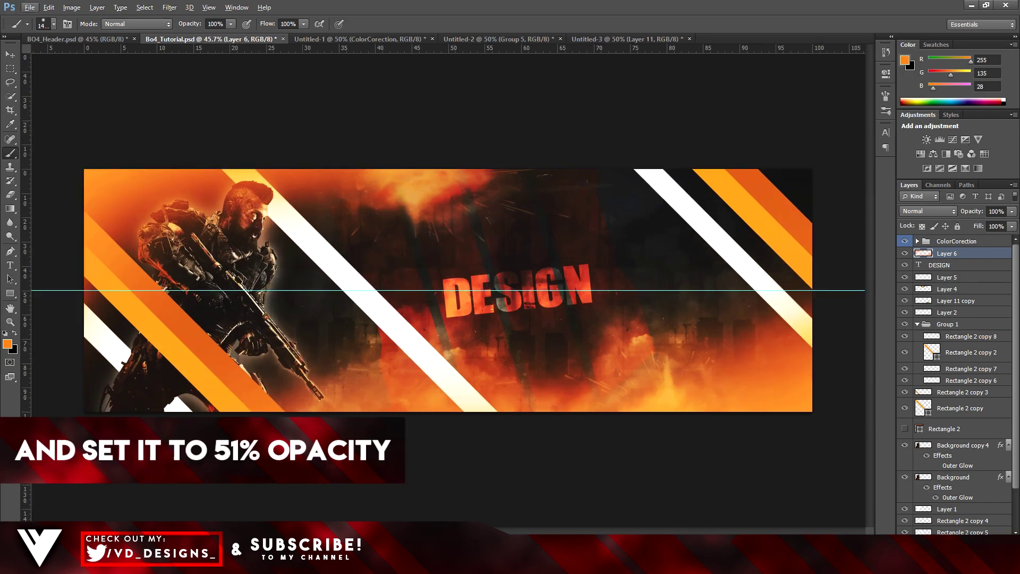
click(1013, 211)
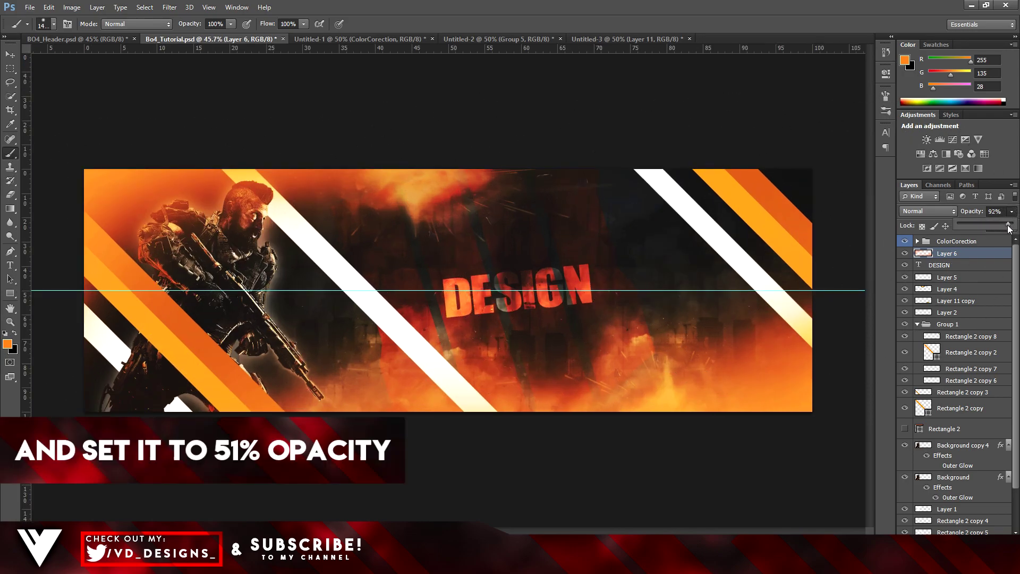
drag(1000, 226, 990, 227)
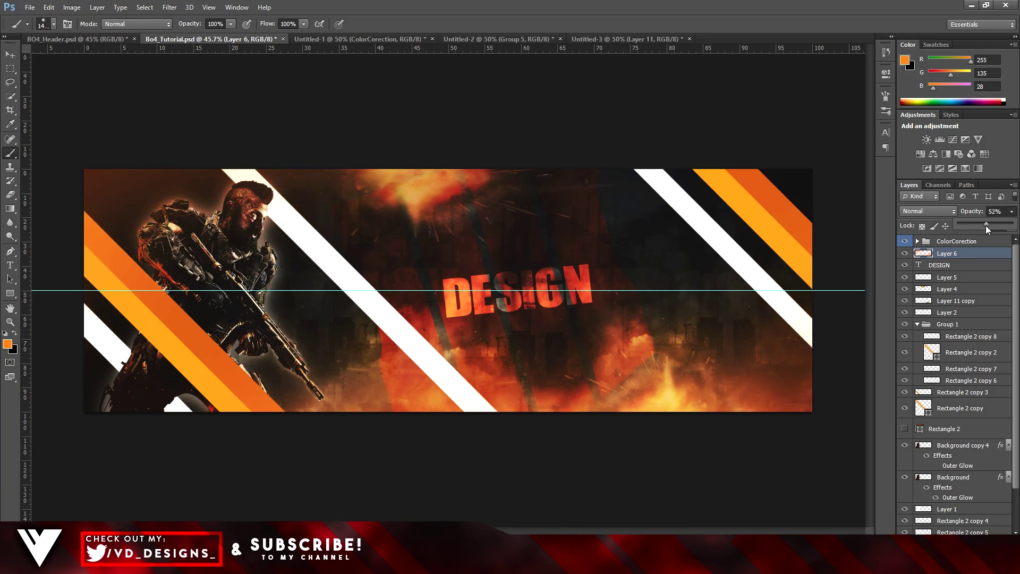